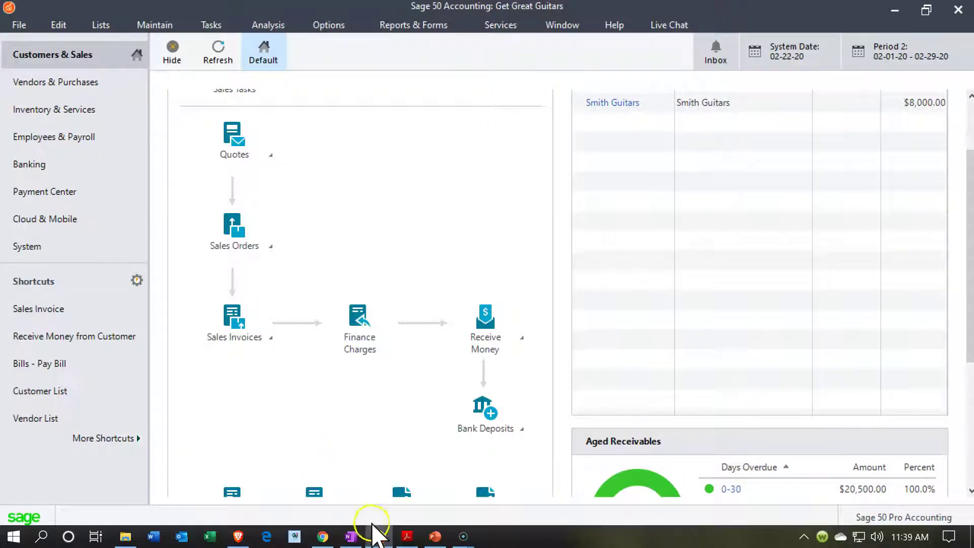
Review the liabilities and equity in the Beginning Balances PDF, then minimize it
left_click(404, 536)
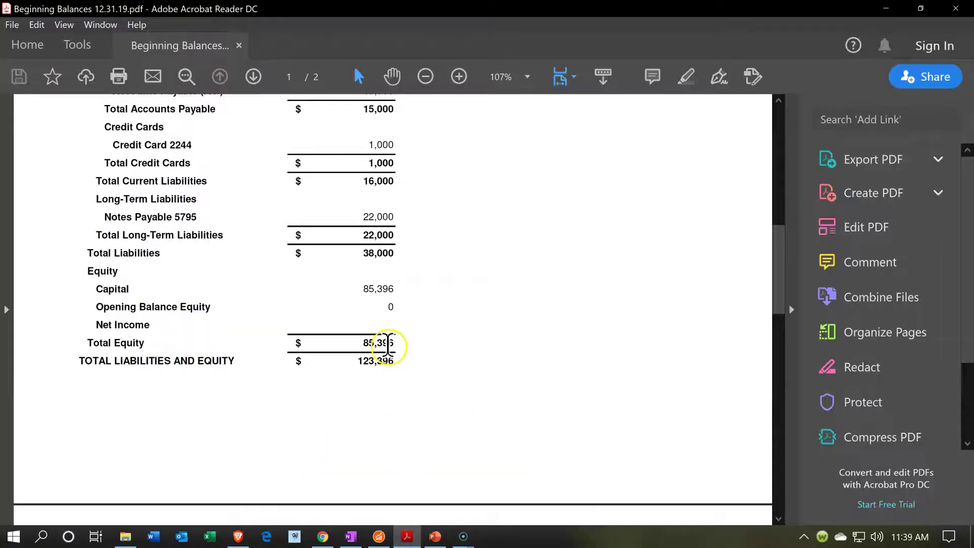
scroll(391, 348, "up", 4)
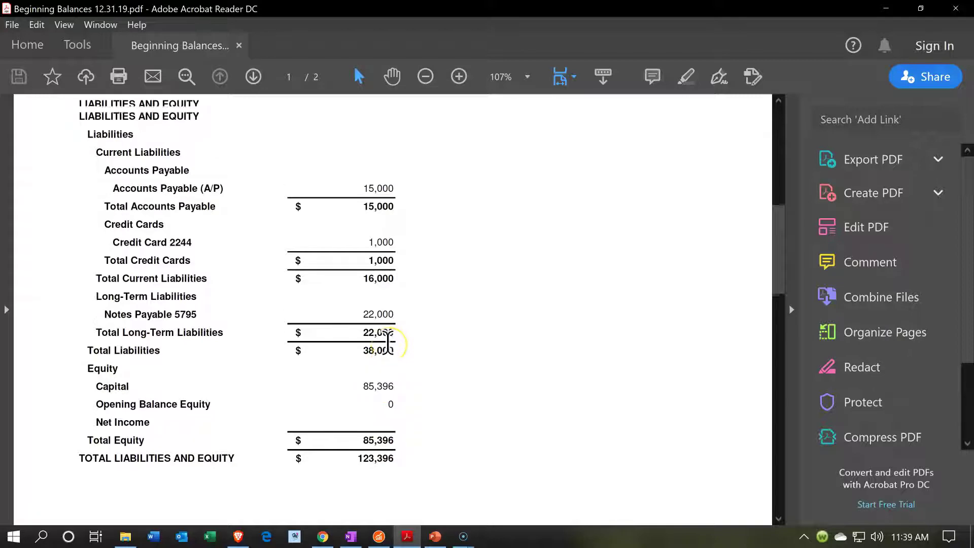
scroll(388, 343, "up", 1)
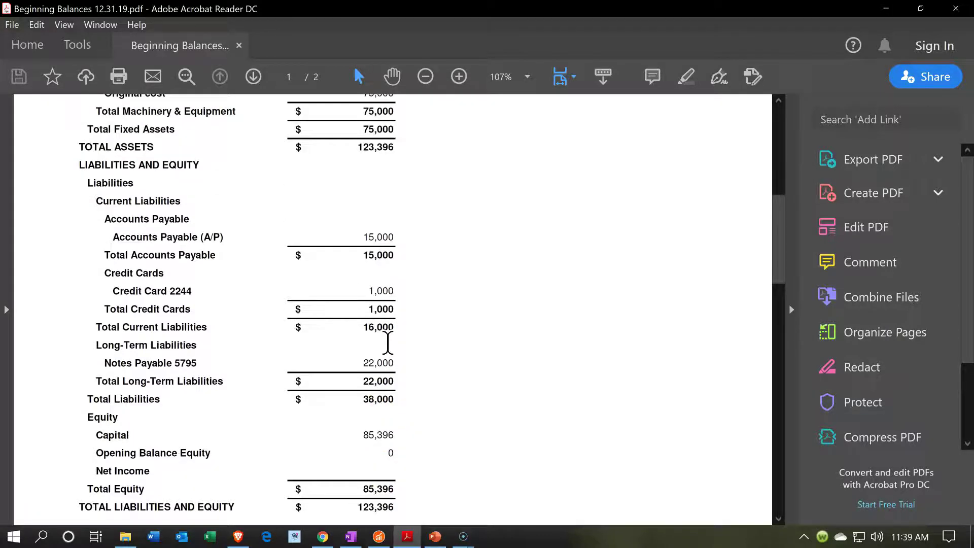
scroll(388, 343, "up", 2)
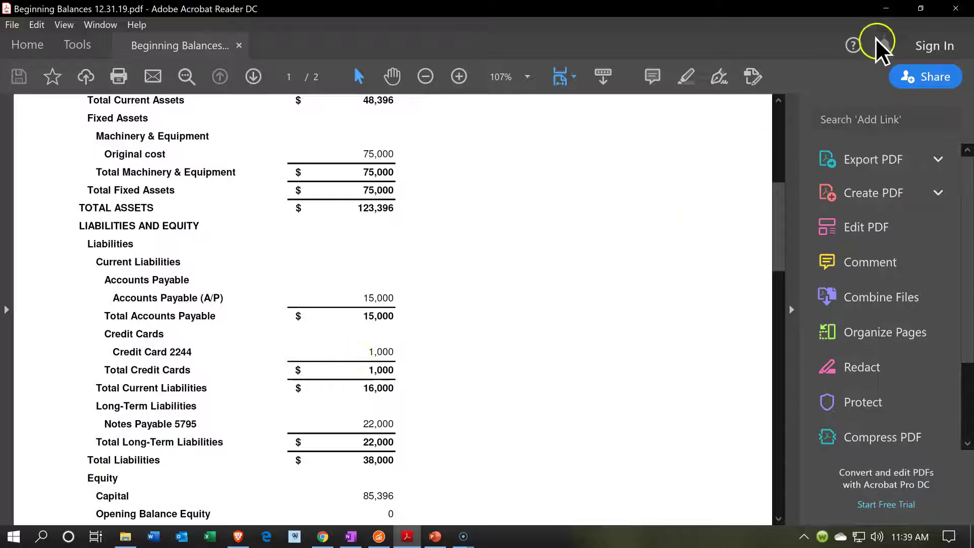
left_click(887, 10)
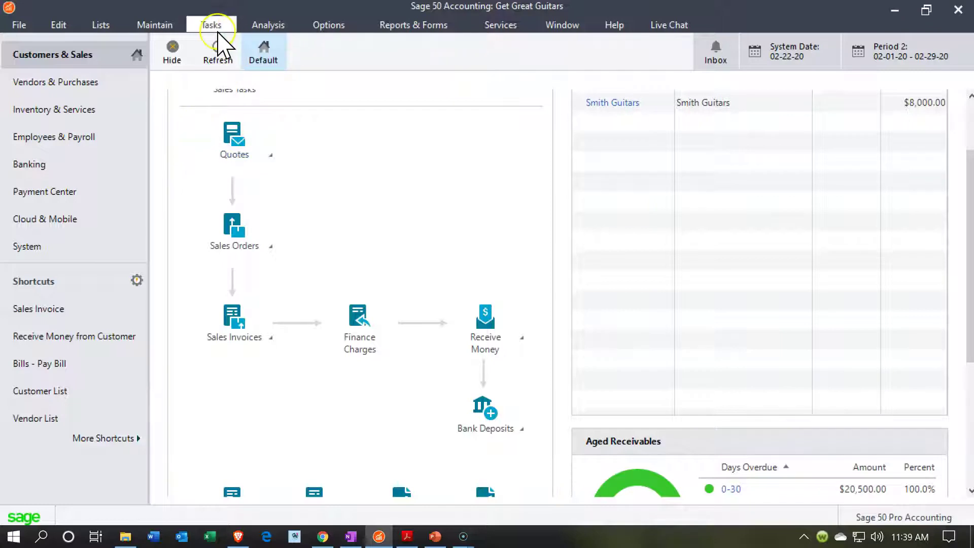
Open the Chart of Accounts list maximized to fill the workspace
left_click(117, 26)
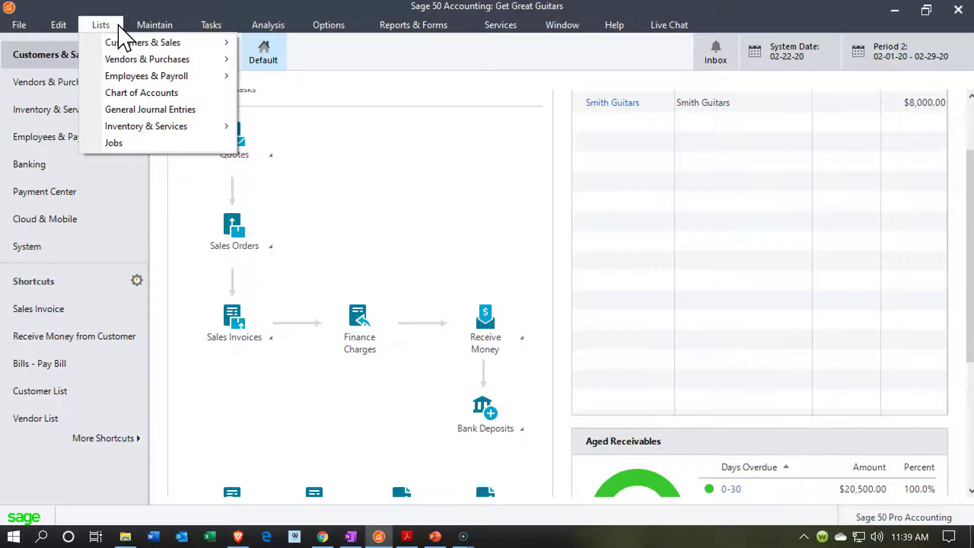
left_click(125, 93)
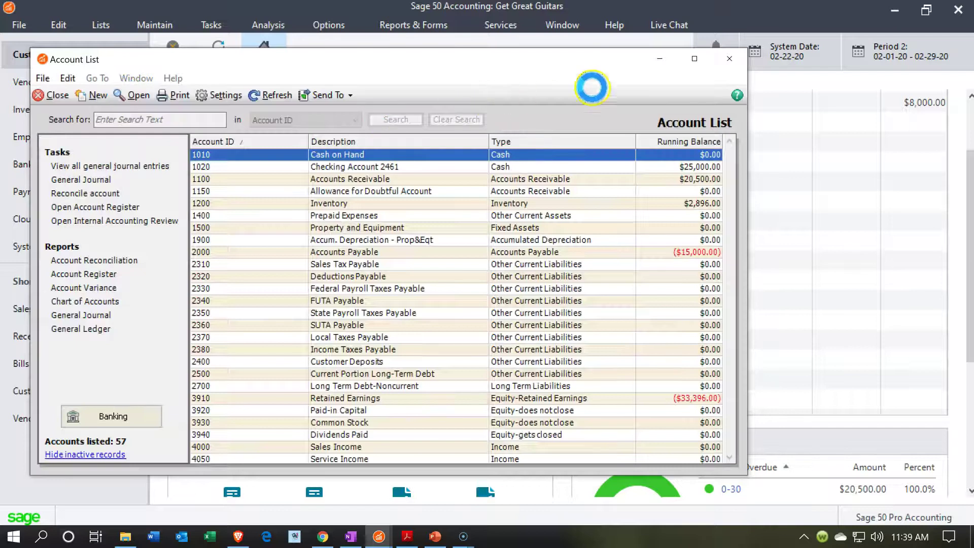
left_click(697, 62)
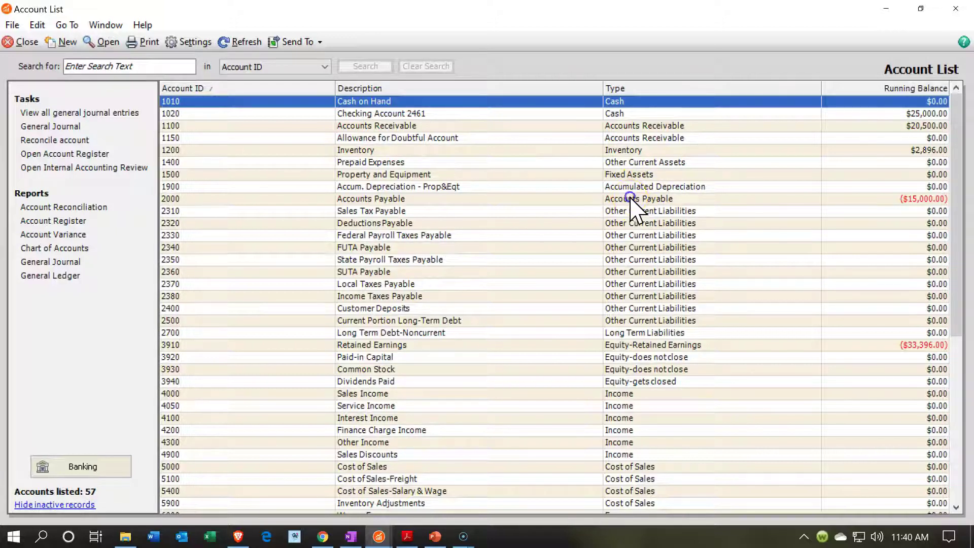
Step through the liability accounts from Accounts Payable ($15,000.00) down to Income Taxes Payable
left_click(629, 199)
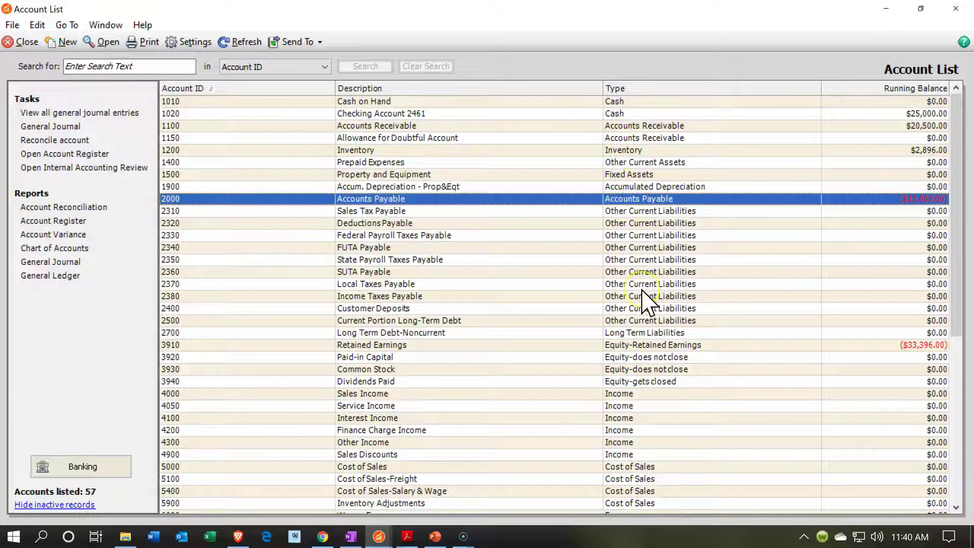
key("Down")
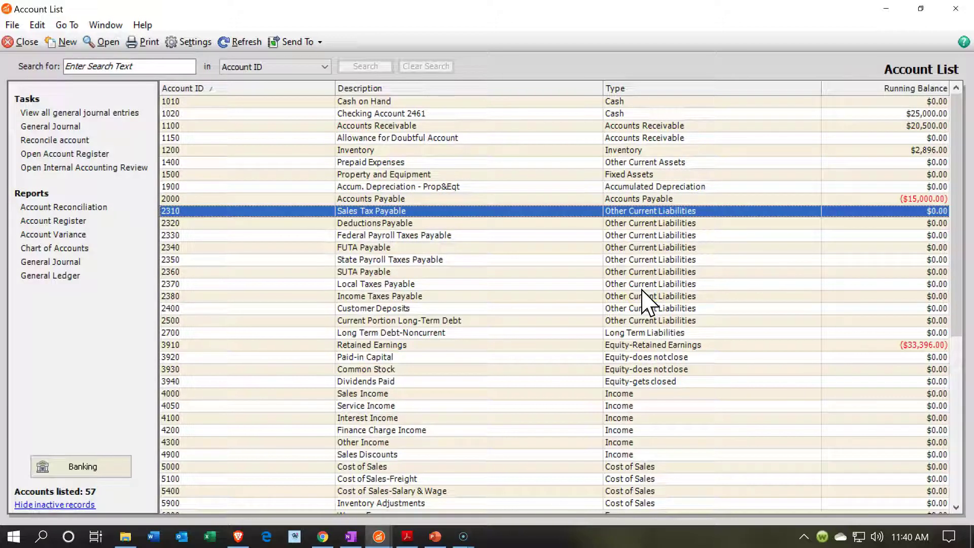
key("Down")
key("Down")
key("Down")
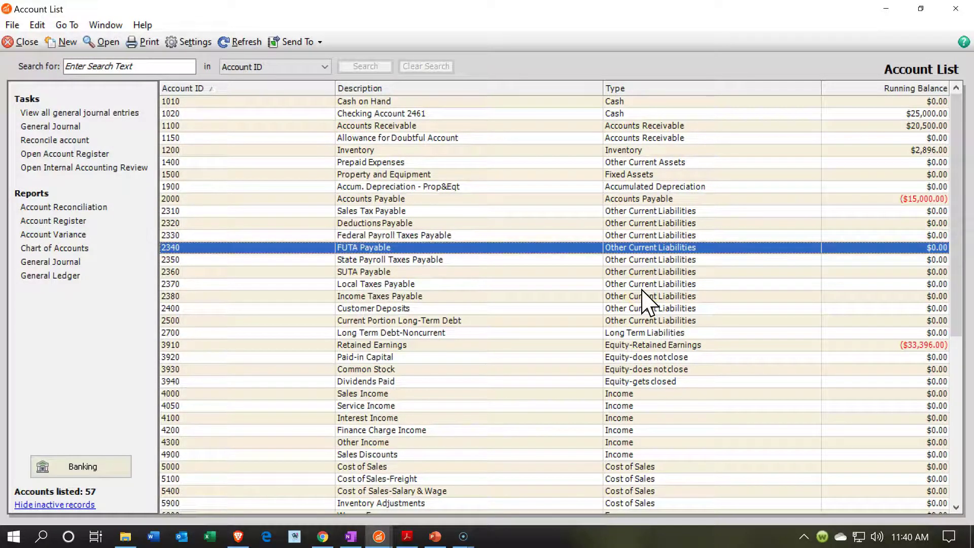
key("Down")
key("Down")
key("Down")
key("Down")
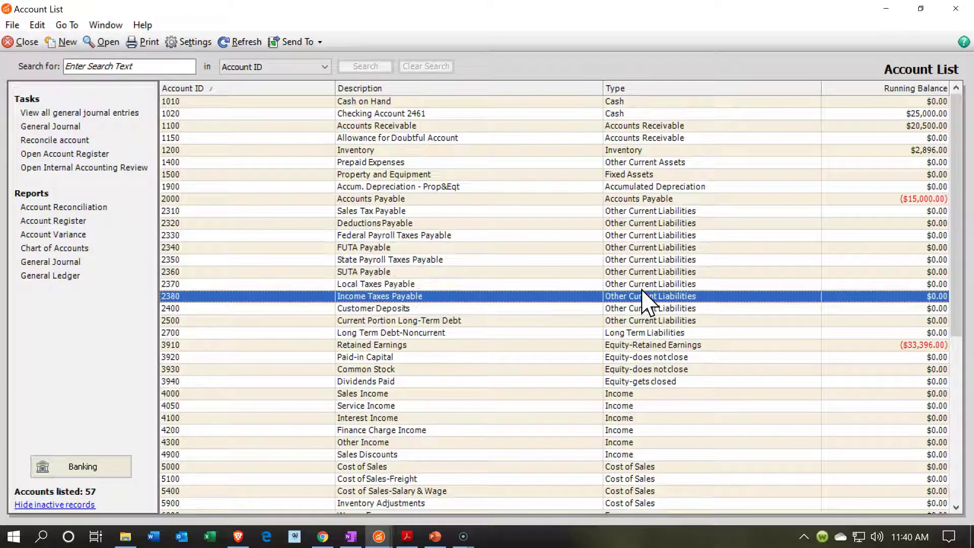
key("Down")
key("Down")
key("Down")
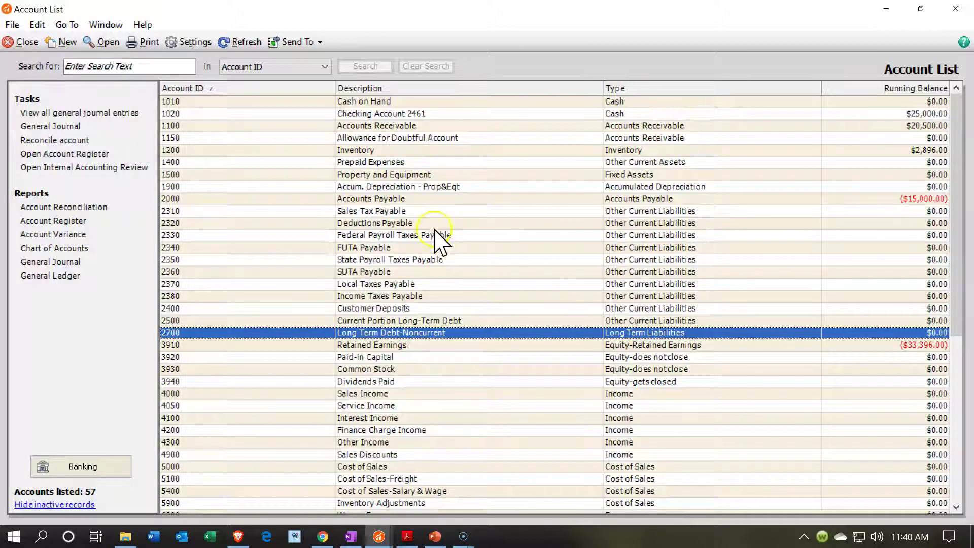
left_click(411, 198)
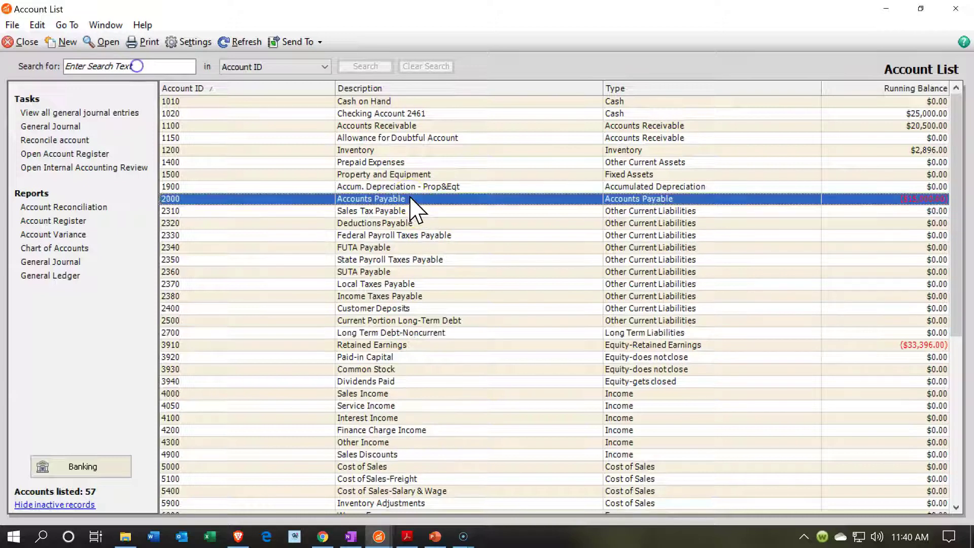
key("Down")
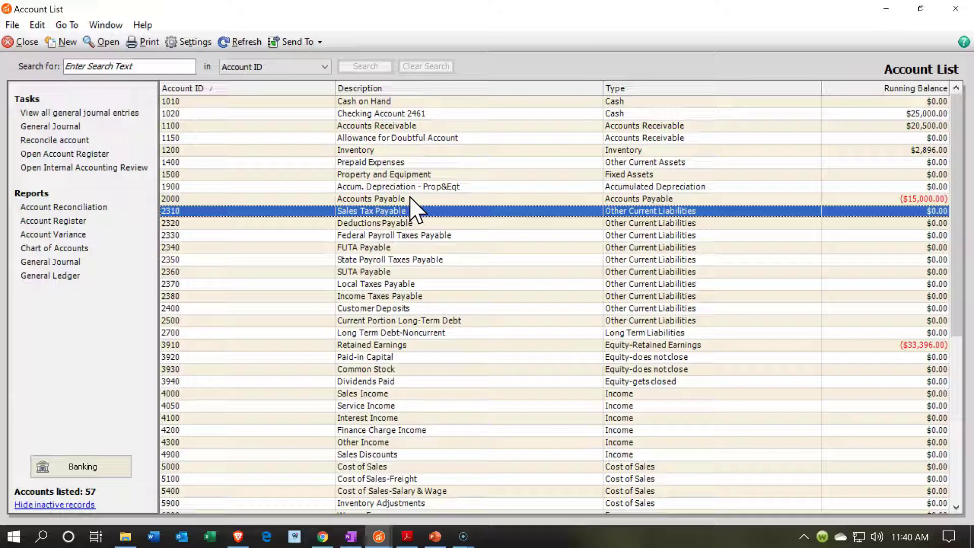
key("Down")
key("Down")
key("Down")
key("Down")
key("Down")
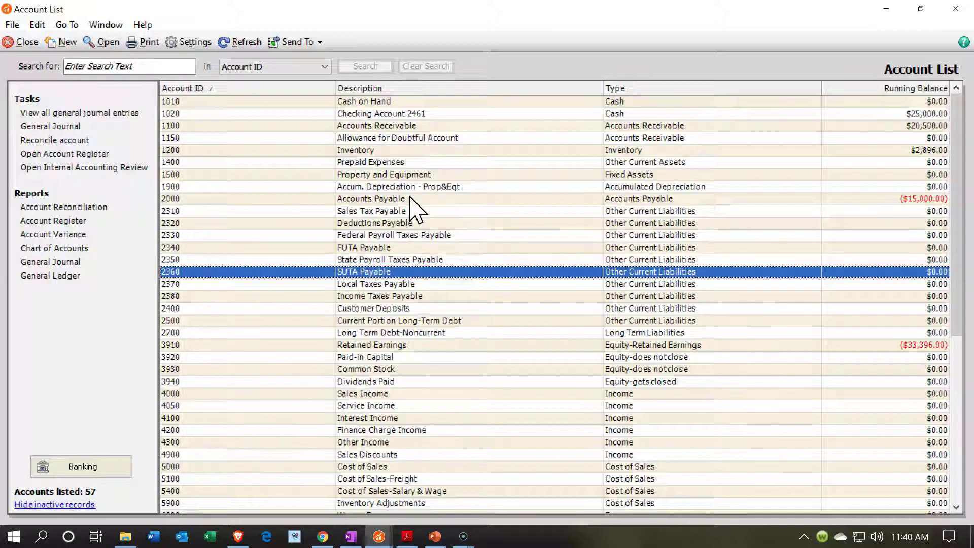
key("Up")
key("Up")
key("Up")
key("Up")
key("Up")
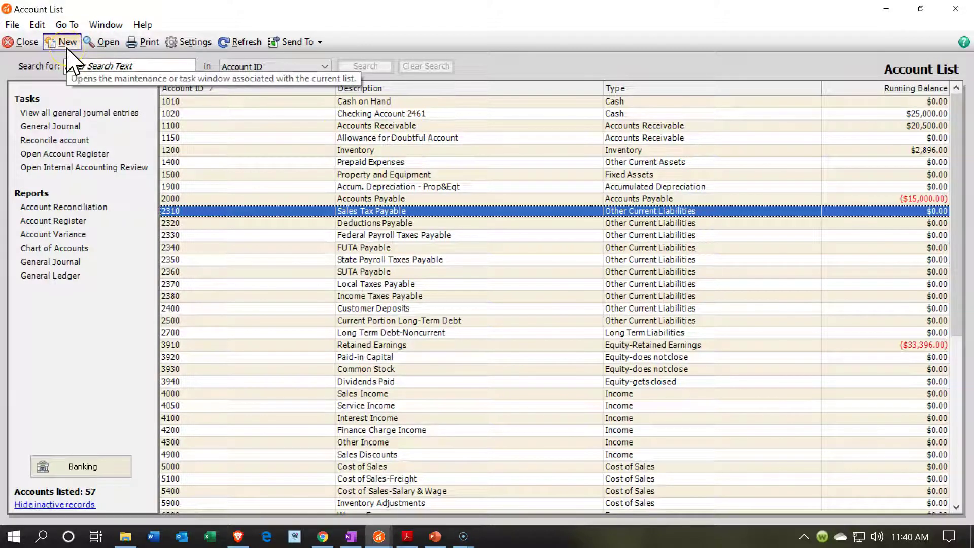
Create new account ID 2290 described as 'Credit Card 2761', moving the window aside
left_click(67, 47)
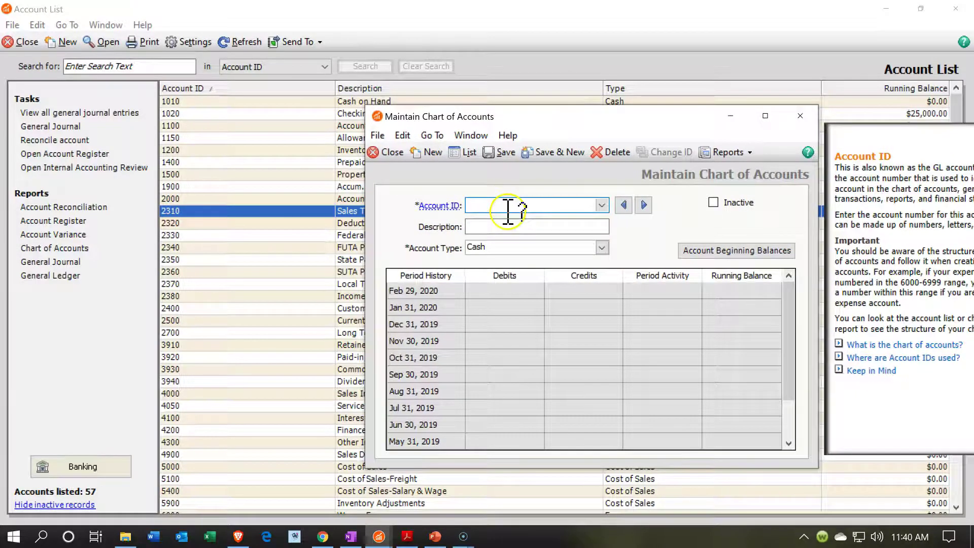
left_click(508, 206)
type("229")
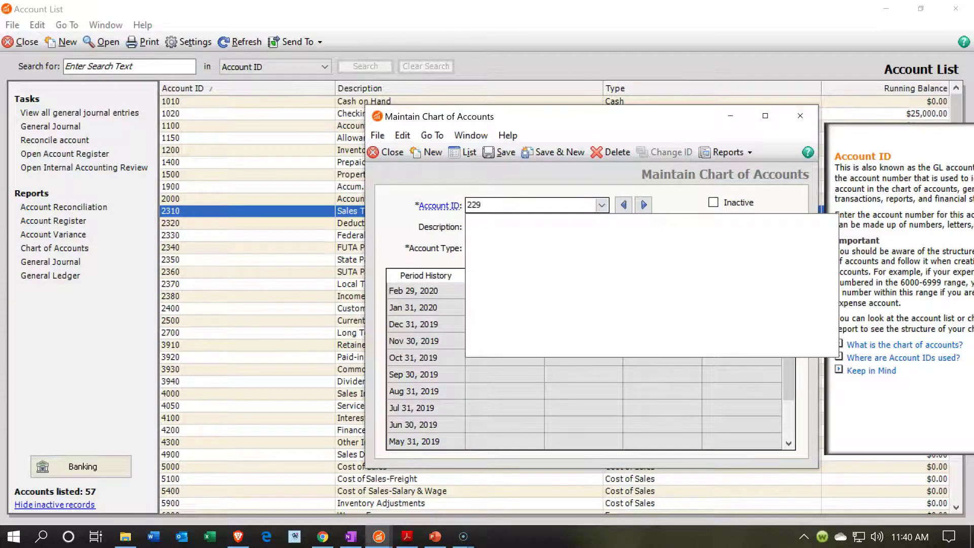
type("0")
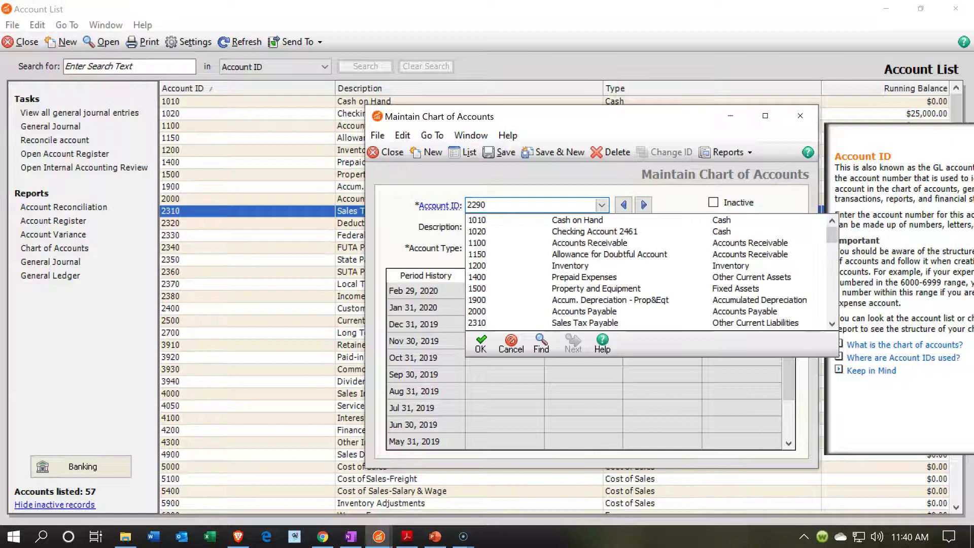
key("Tab")
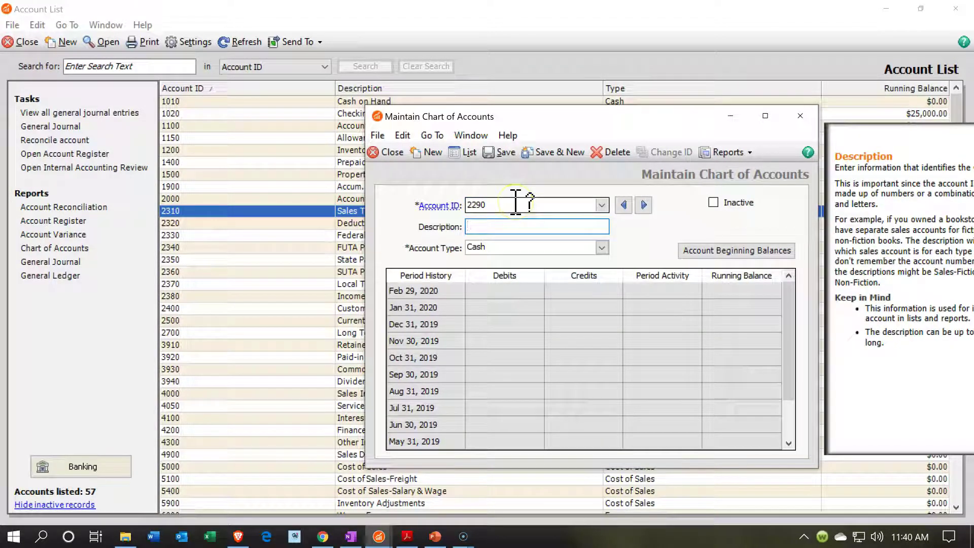
type("Credit Carl")
key("BackSpace")
type("d")
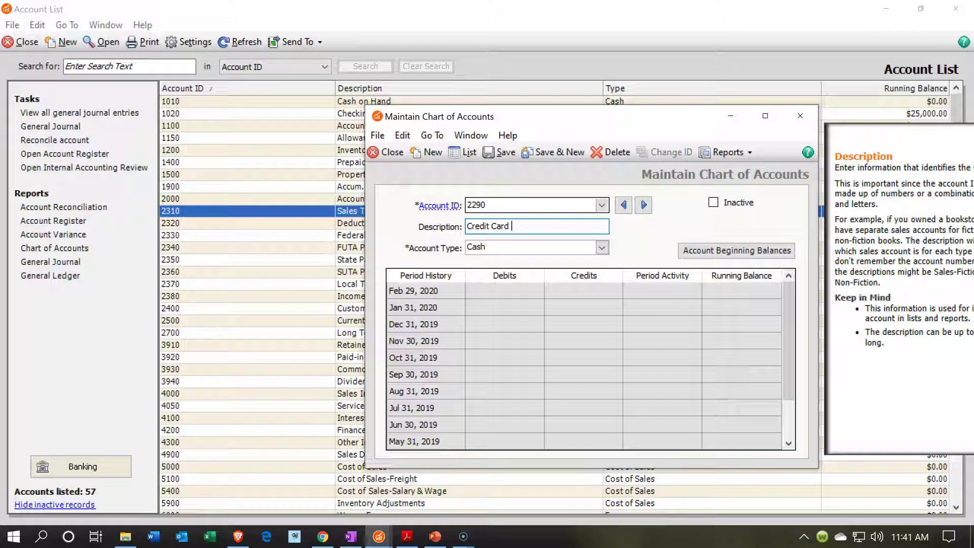
type(" 2761")
left_click_drag(593, 114, 463, 72)
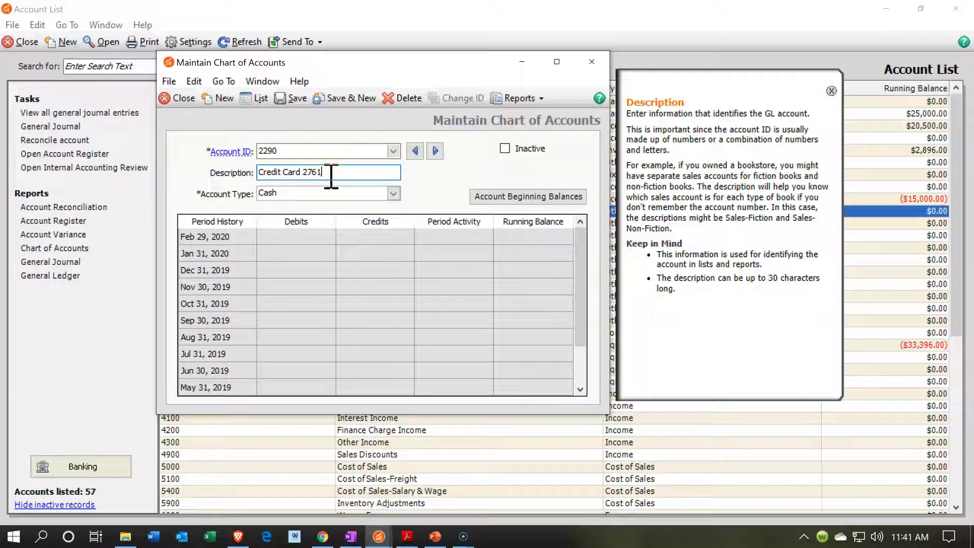
left_click(511, 198)
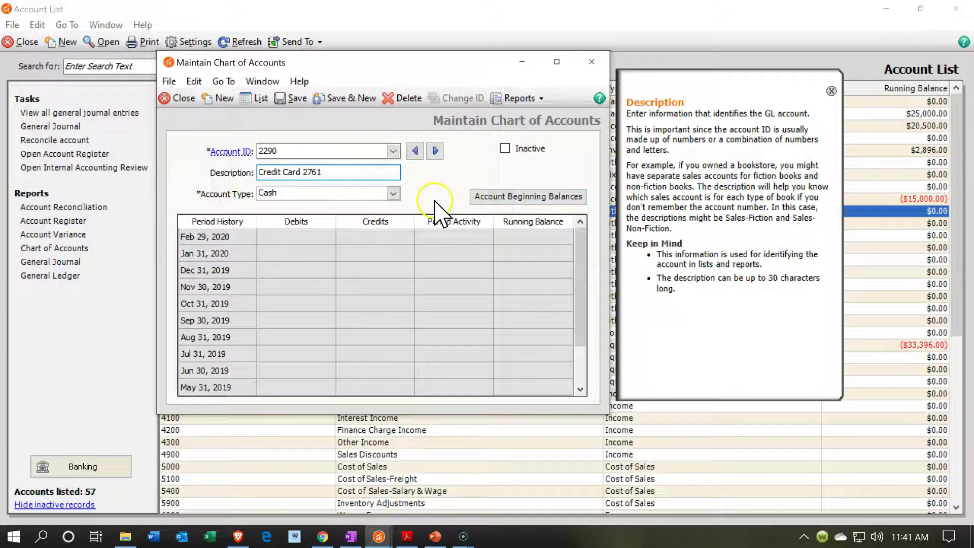
Change account 2290's type from Cash to Other Current Liabilities
left_click(394, 194)
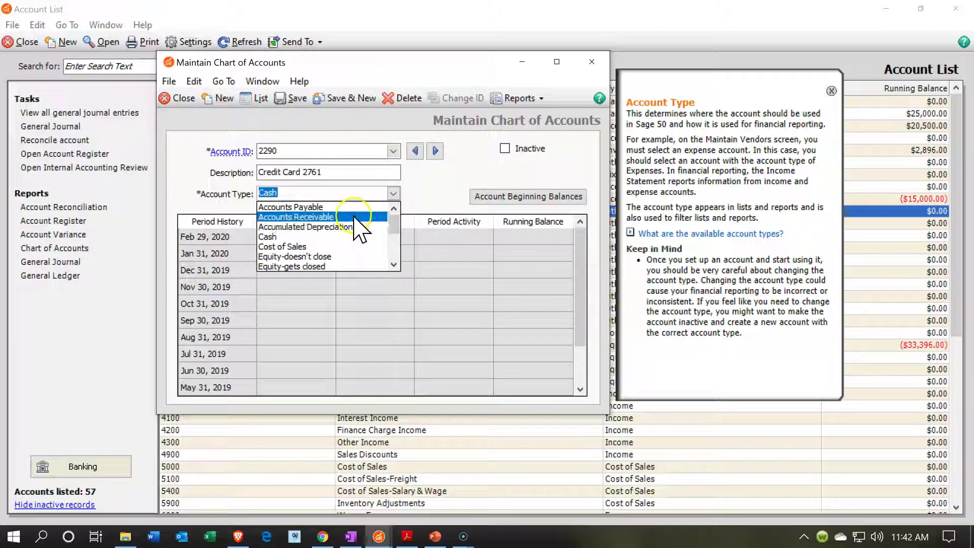
left_click(394, 264)
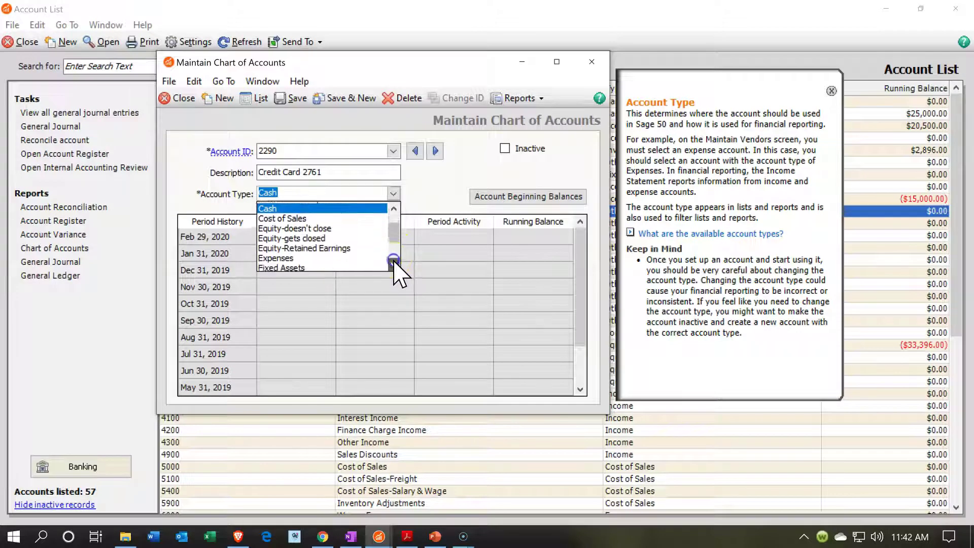
left_click(393, 263)
left_click(394, 263)
left_click(394, 263)
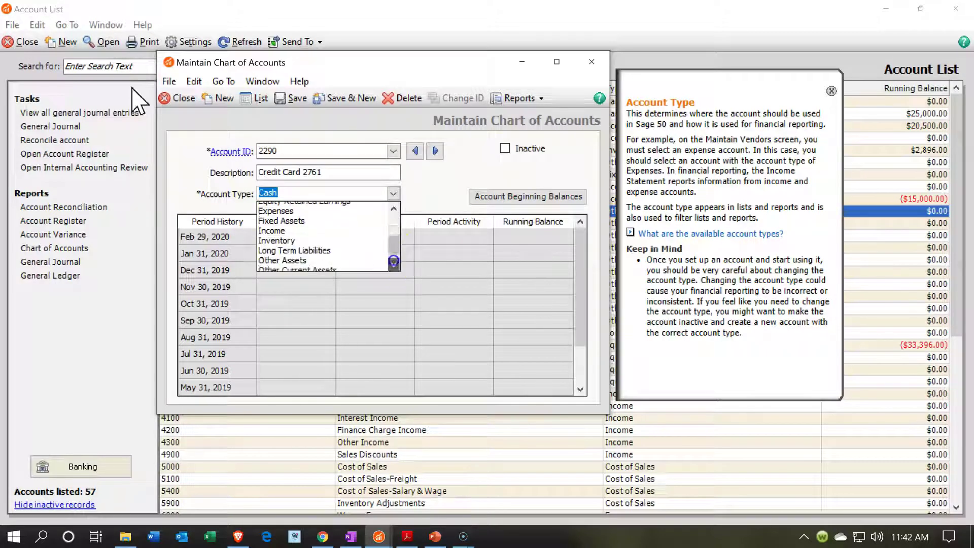
left_click(394, 264)
left_click(394, 264)
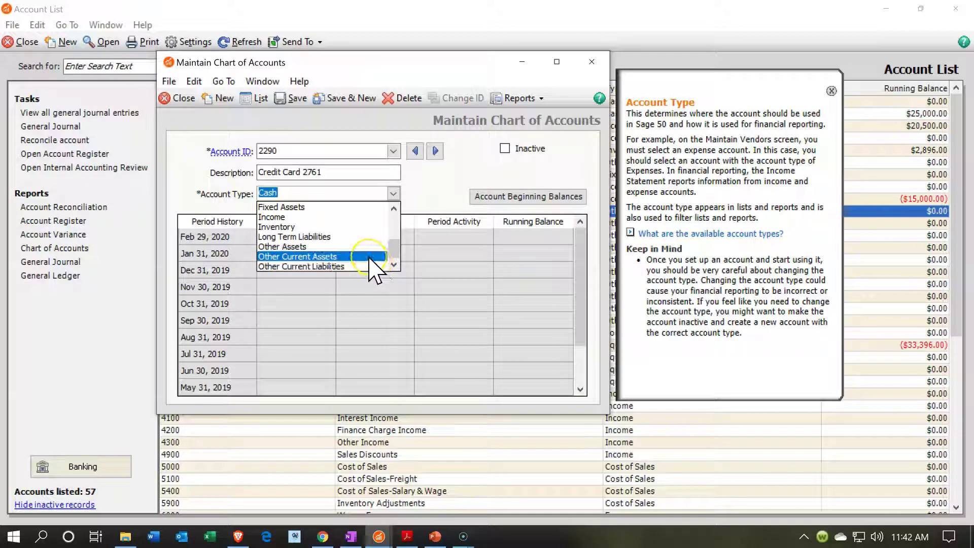
left_click(369, 266)
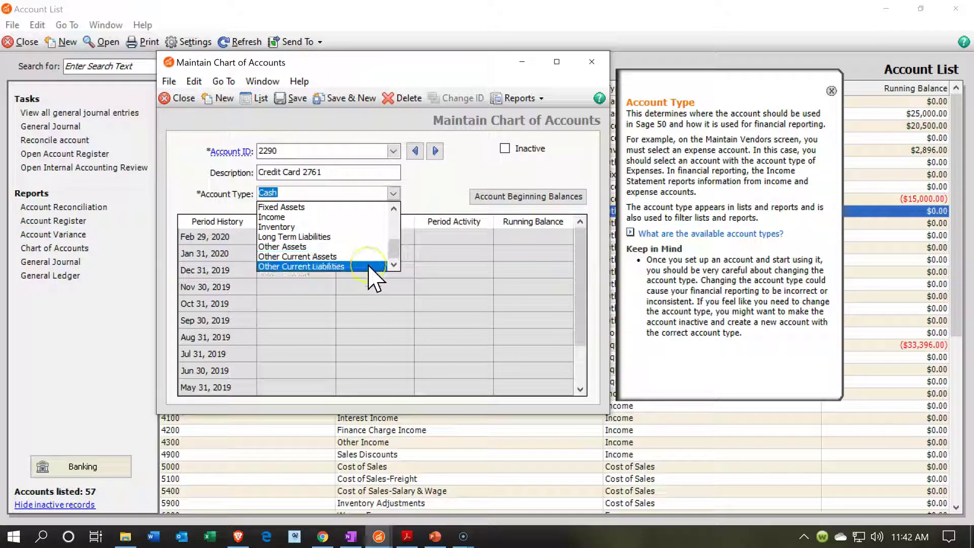
left_click(369, 265)
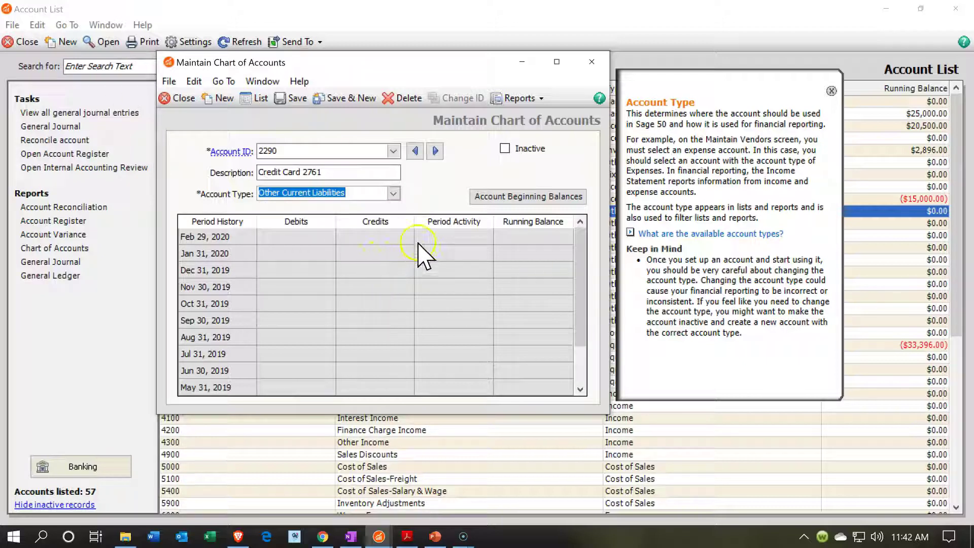
left_click(497, 201)
Save account 2290, check it in the 58-account list, and minimize the Account List
left_click(292, 98)
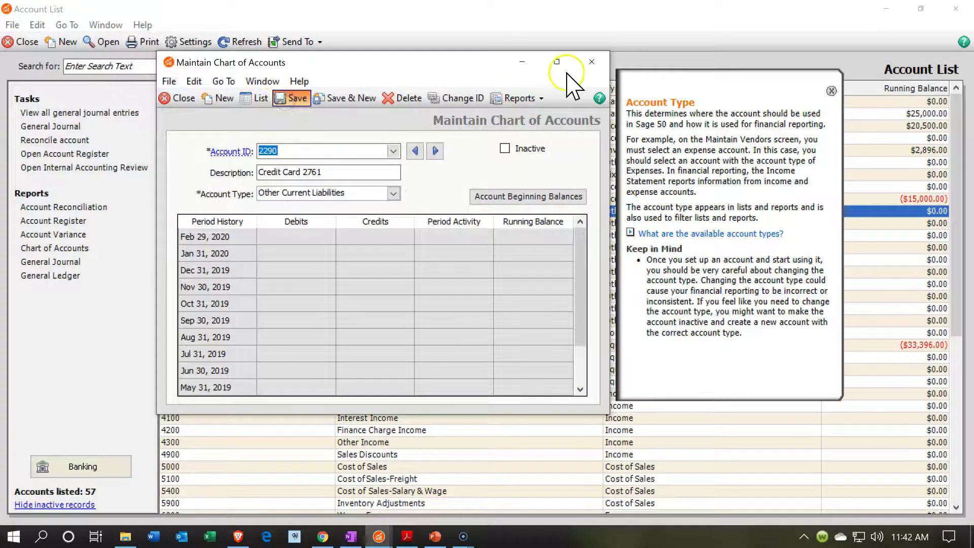
left_click(591, 62)
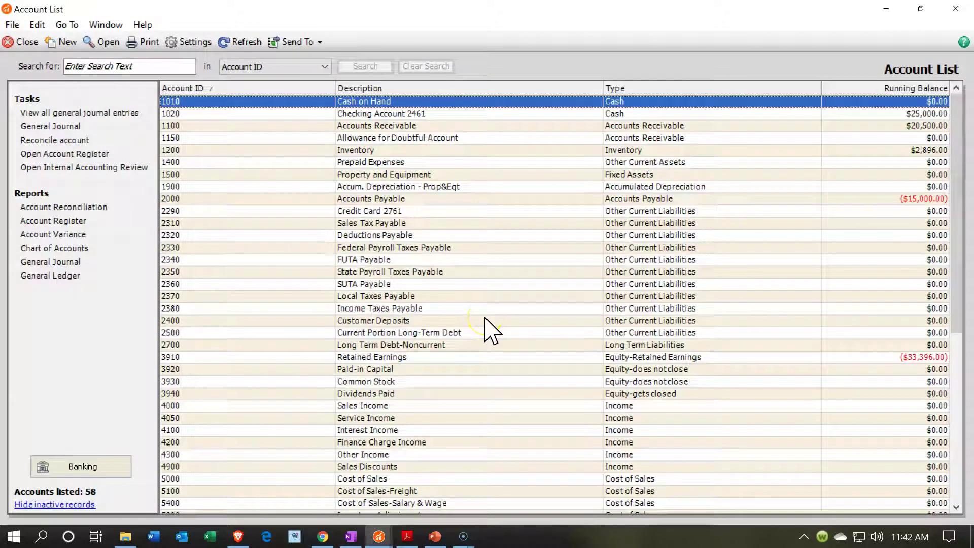
left_click(410, 212)
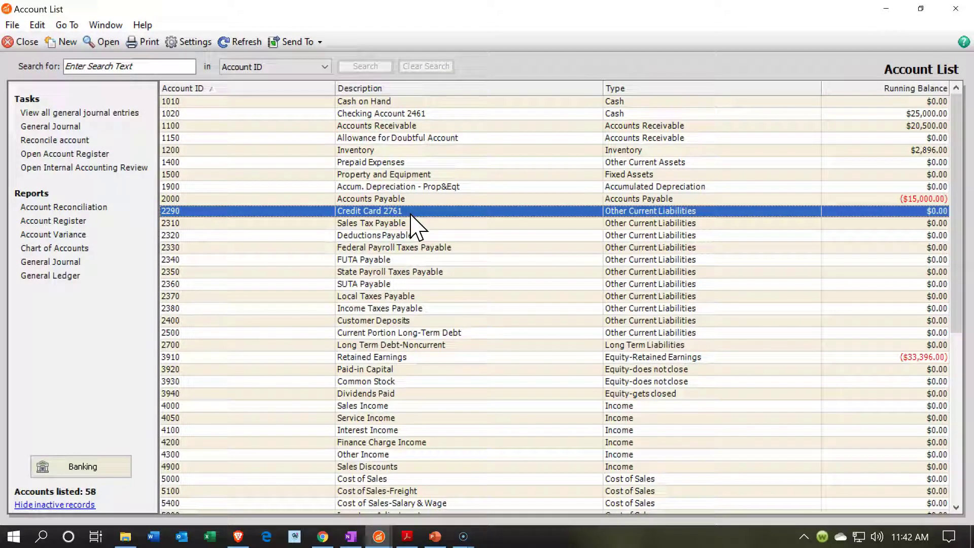
left_click(875, 11)
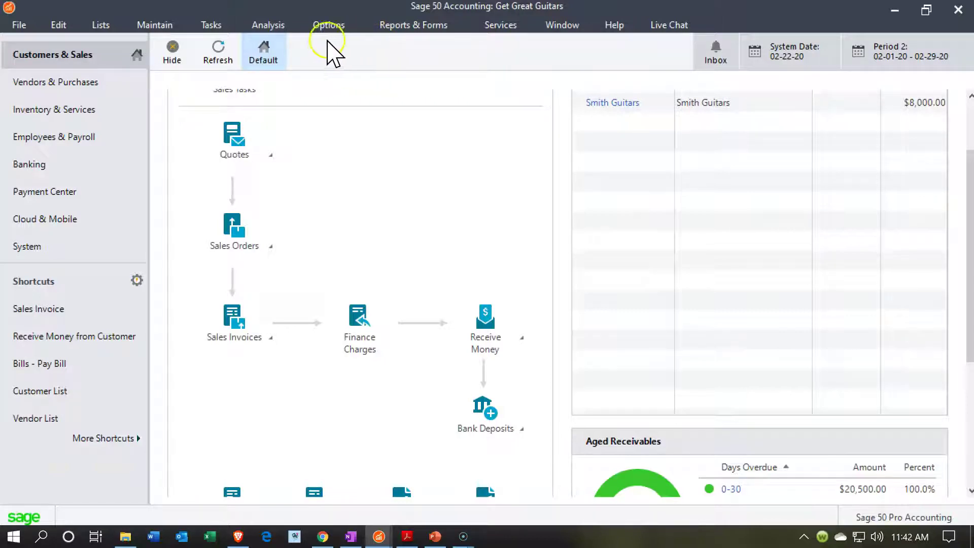
Open a maximized General Journal Entry dated 010120 (Jan 1, 2020)
left_click(219, 27)
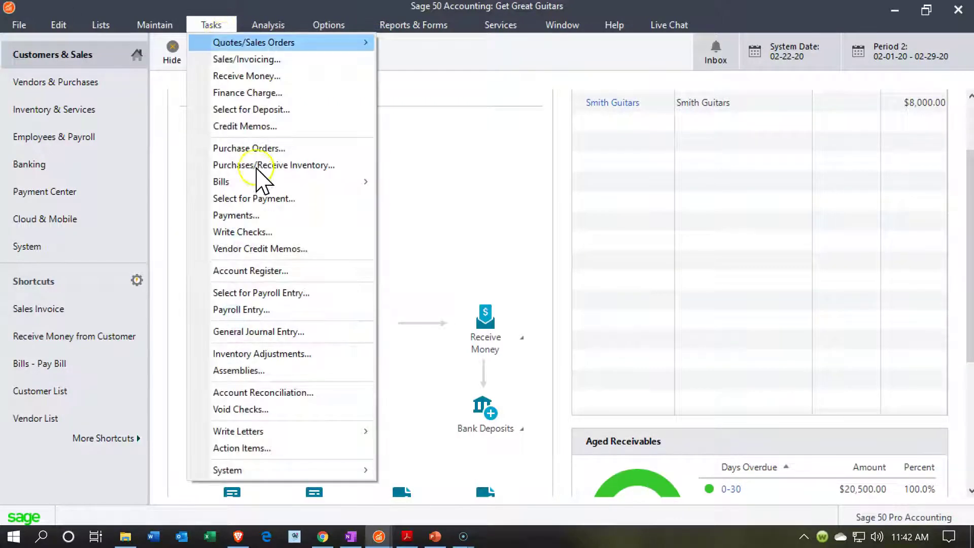
left_click(293, 333)
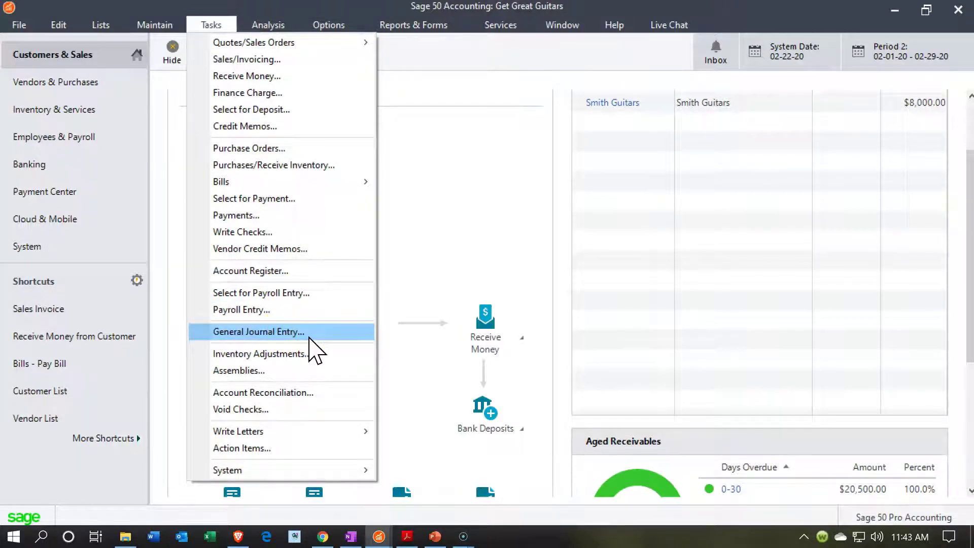
left_click(450, 174)
left_click(507, 60)
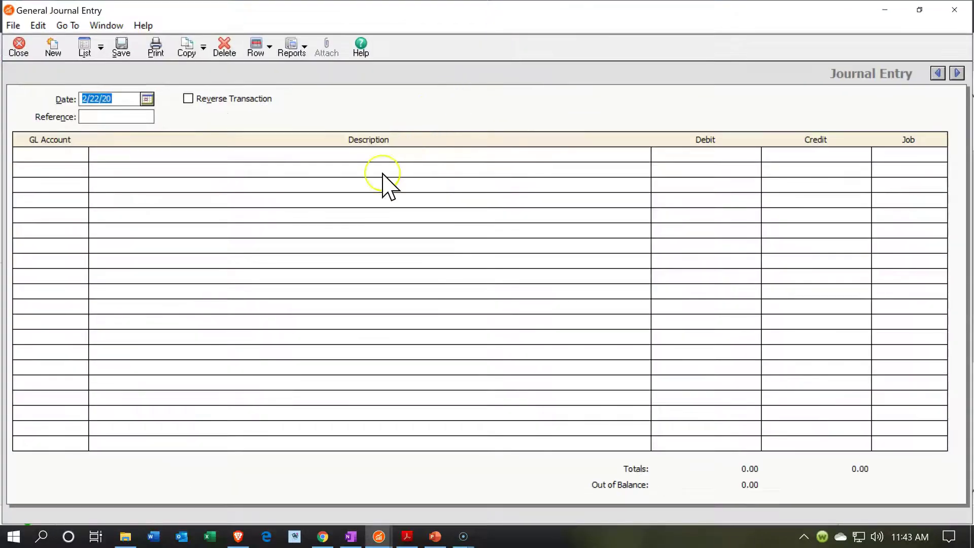
type("0")
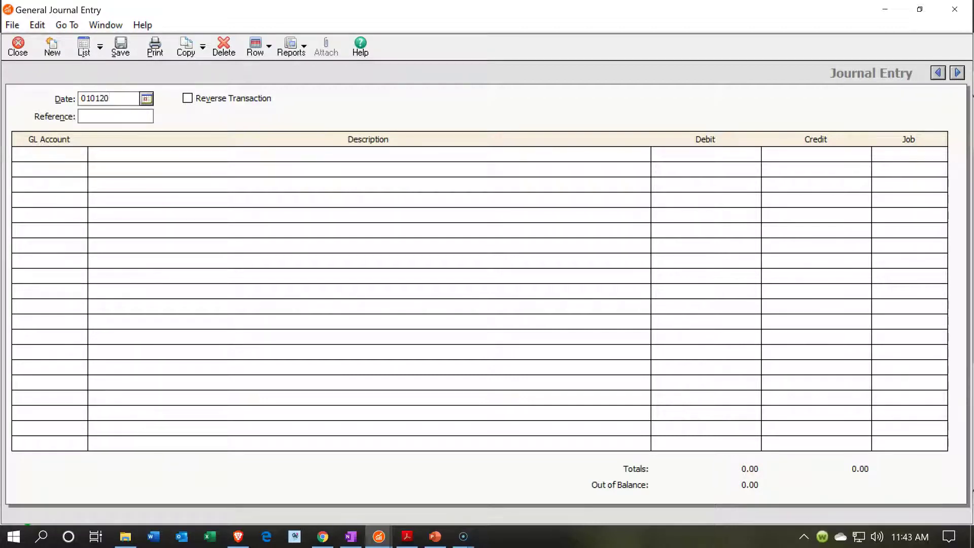
type("10120")
key("Tab")
key("Tab")
key("Tab")
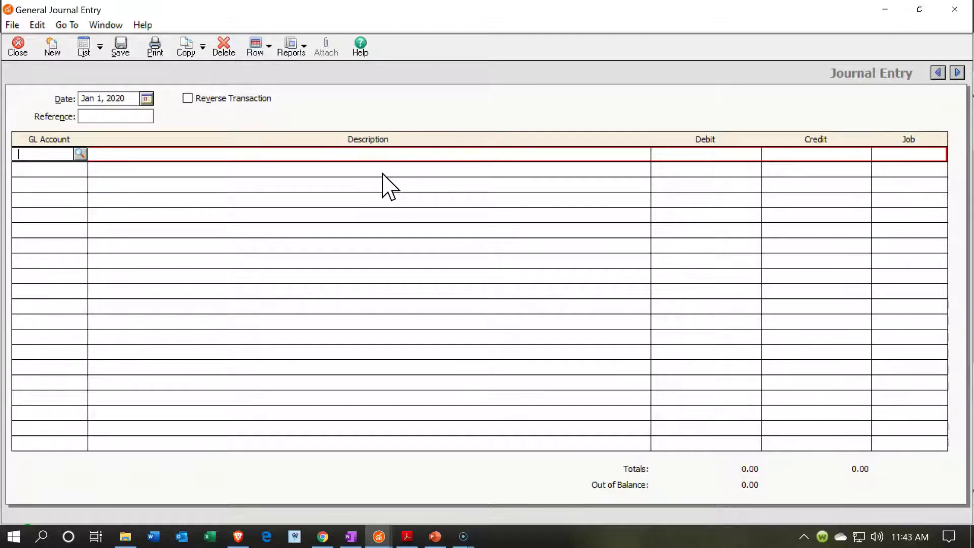
Set line one to 3910 Retained Earnings, Beginning Balance, and check the PDF's 1,000 credit card balance
left_click(80, 153)
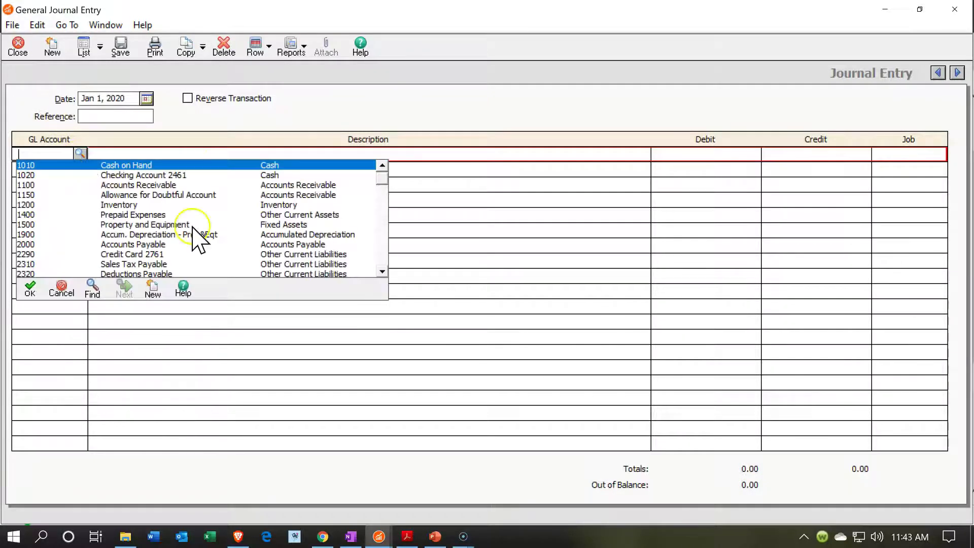
scroll(281, 236, "down", 2)
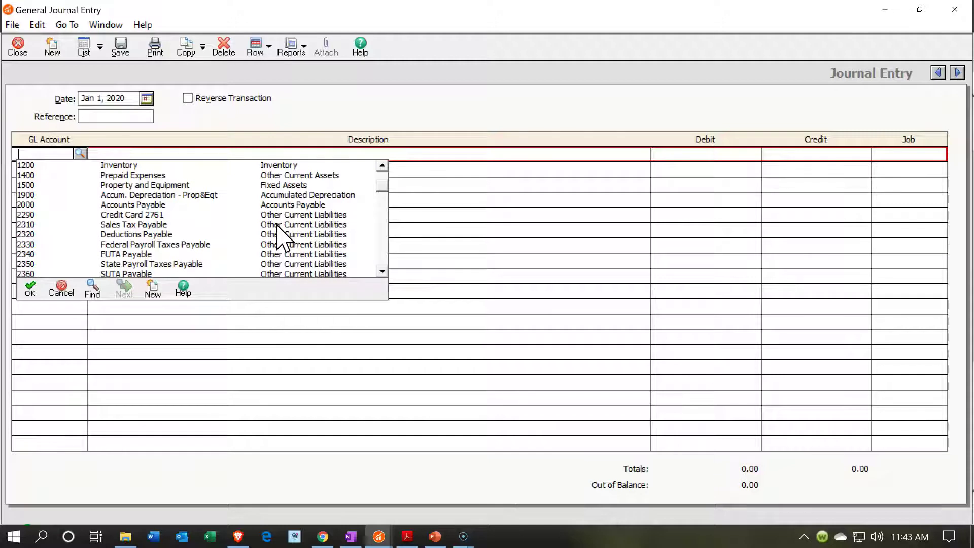
scroll(280, 236, "down", 5)
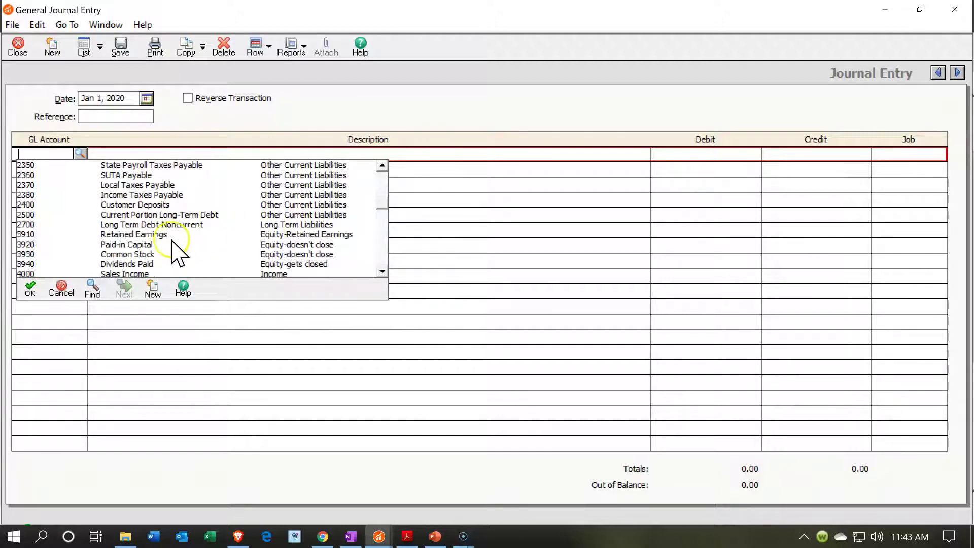
double_click(167, 235)
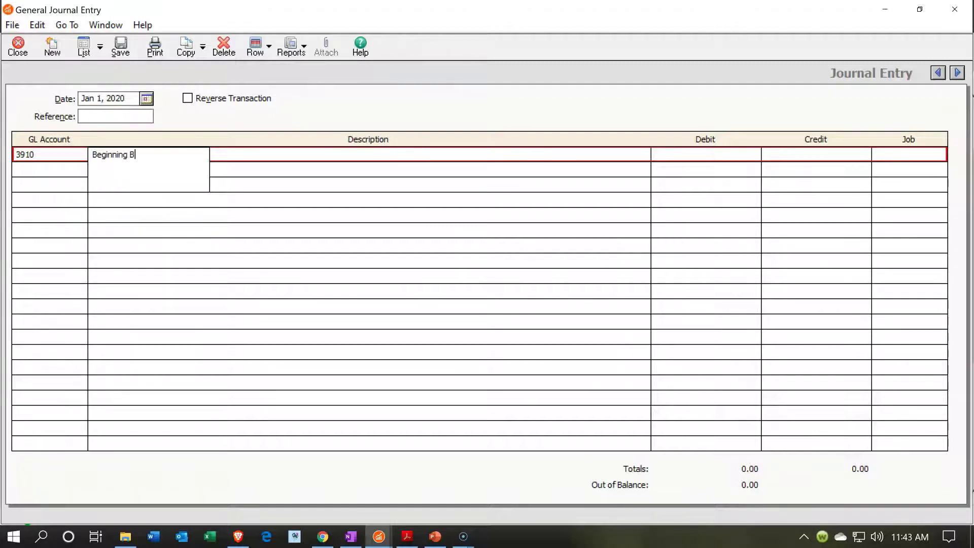
key("Tab")
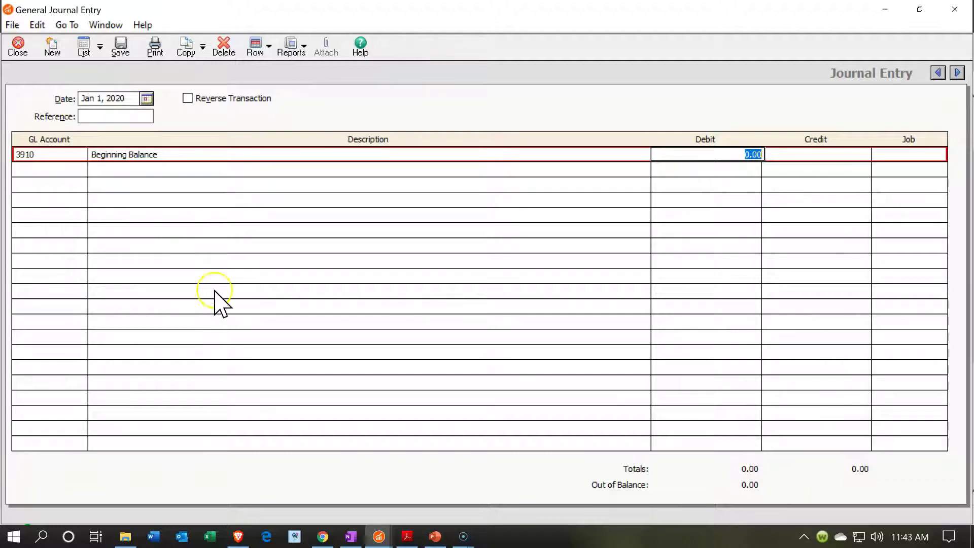
left_click(408, 536)
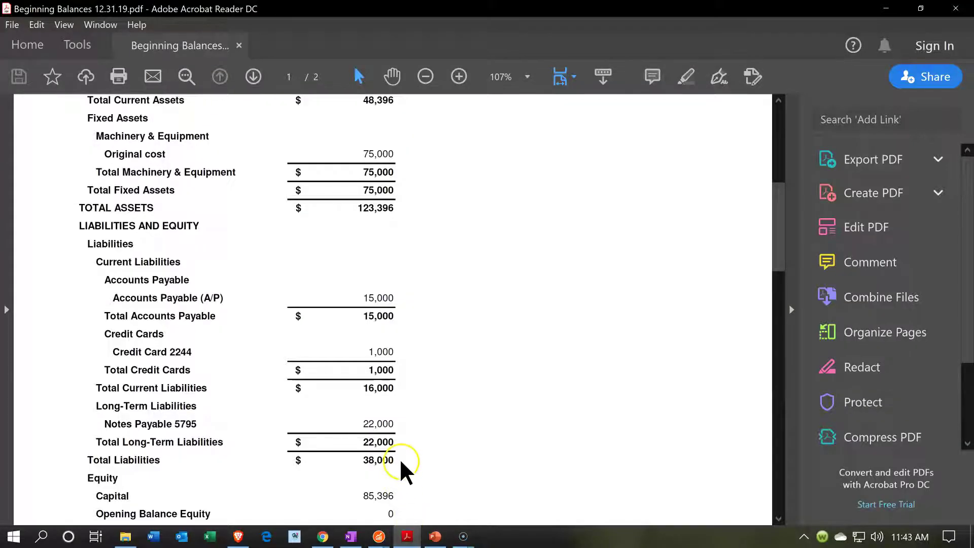
scroll(403, 463, "down", 3)
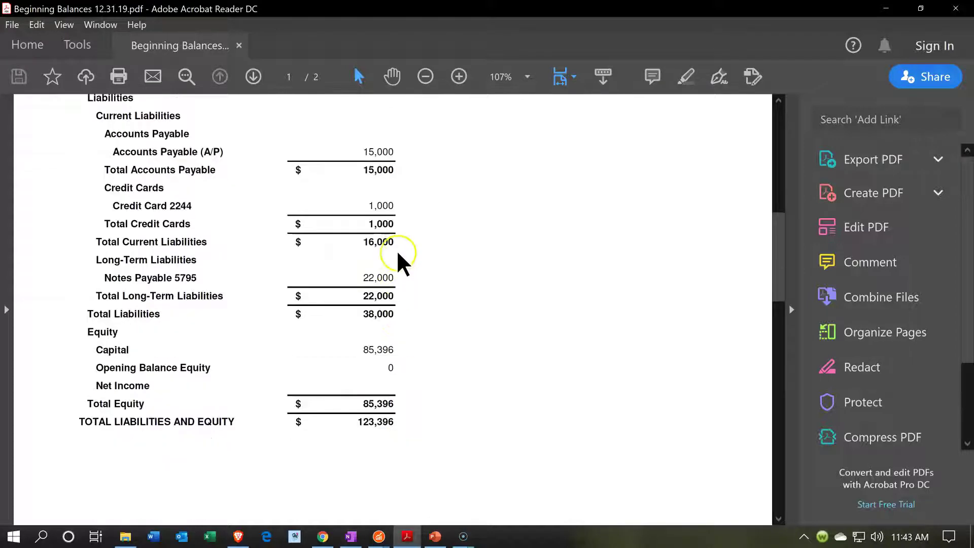
Debit 3910 Retained Earnings for 1,000.00 on the first journal line
left_click(407, 536)
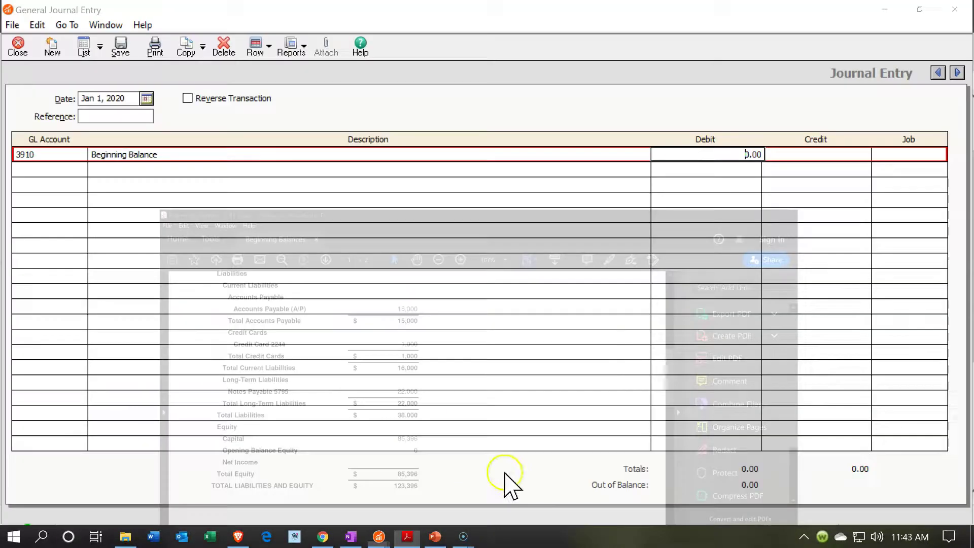
left_click(735, 154)
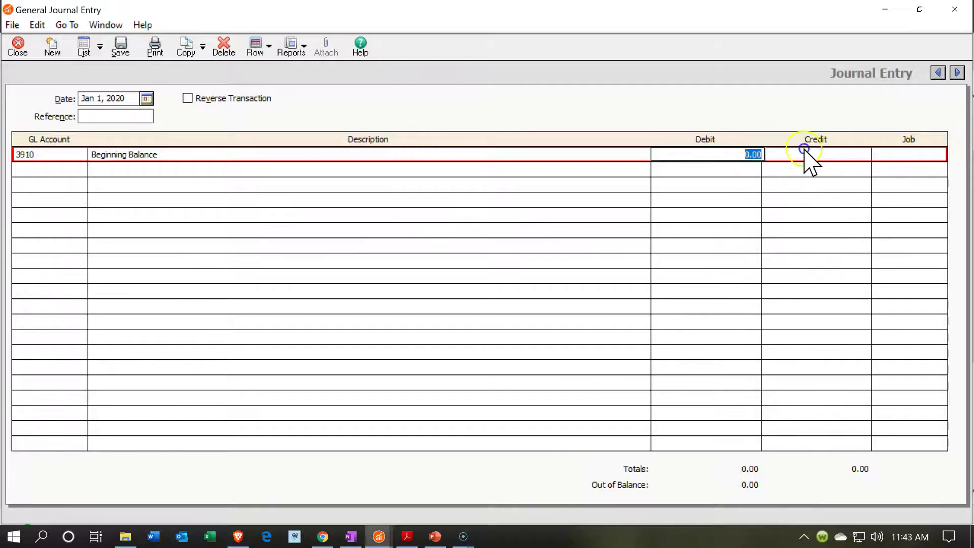
type("1,000")
key("Tab")
key("Tab")
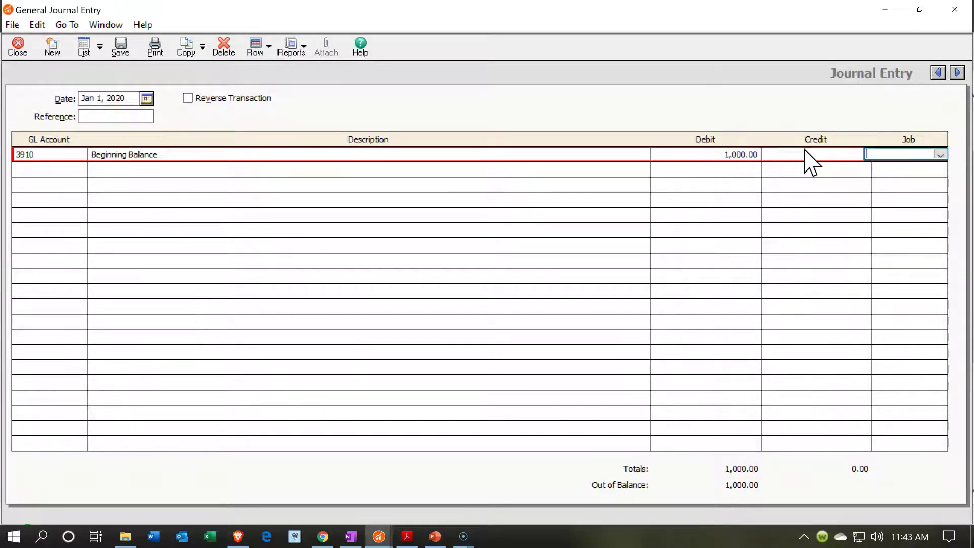
key("Tab")
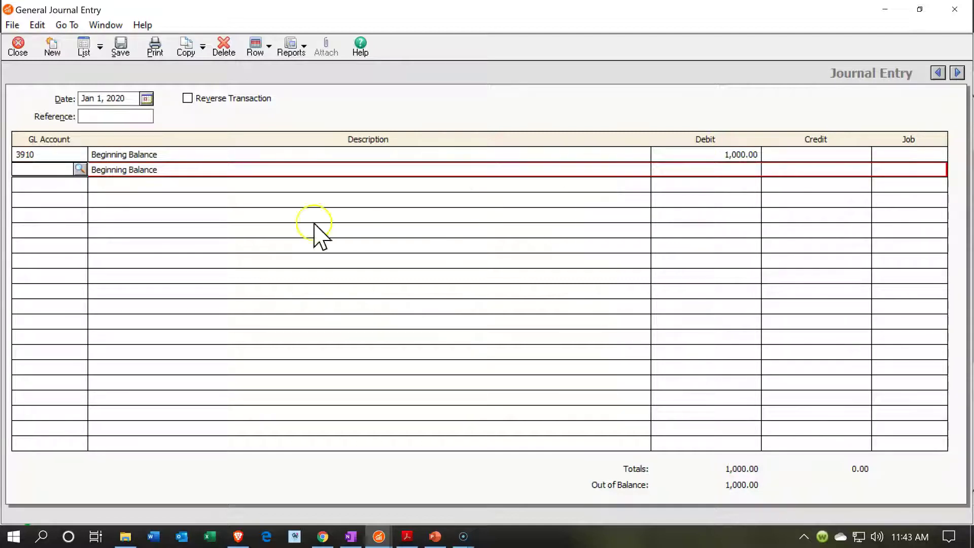
Credit 2290 Credit Card 2761 for 1,000.00 on line two, leaving 0.00 out of balance
left_click(81, 169)
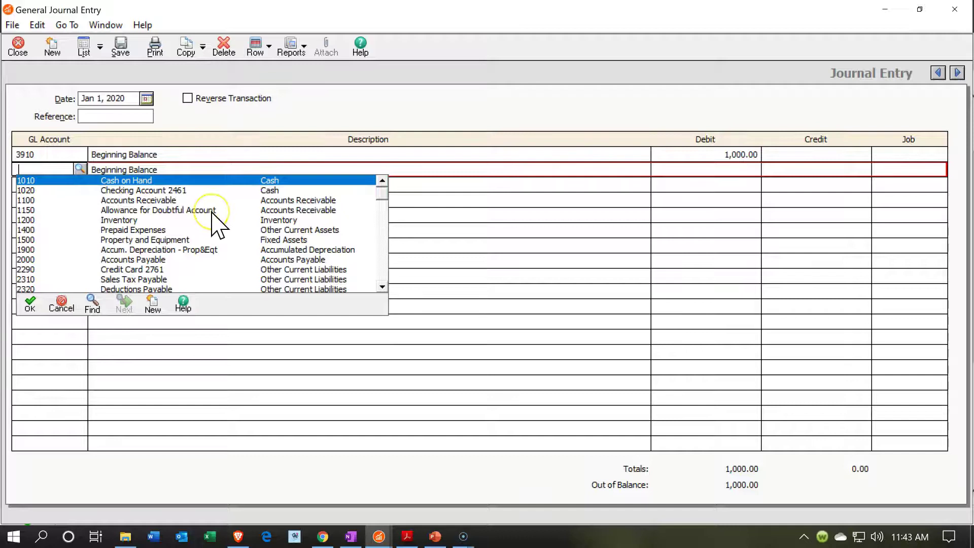
scroll(217, 218, "down", 1)
scroll(212, 213, "down", 2)
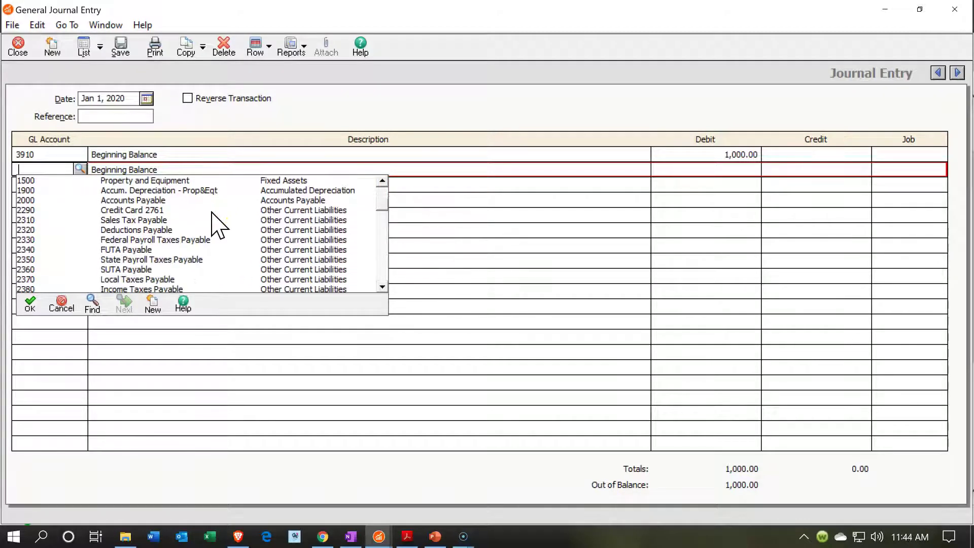
double_click(150, 213)
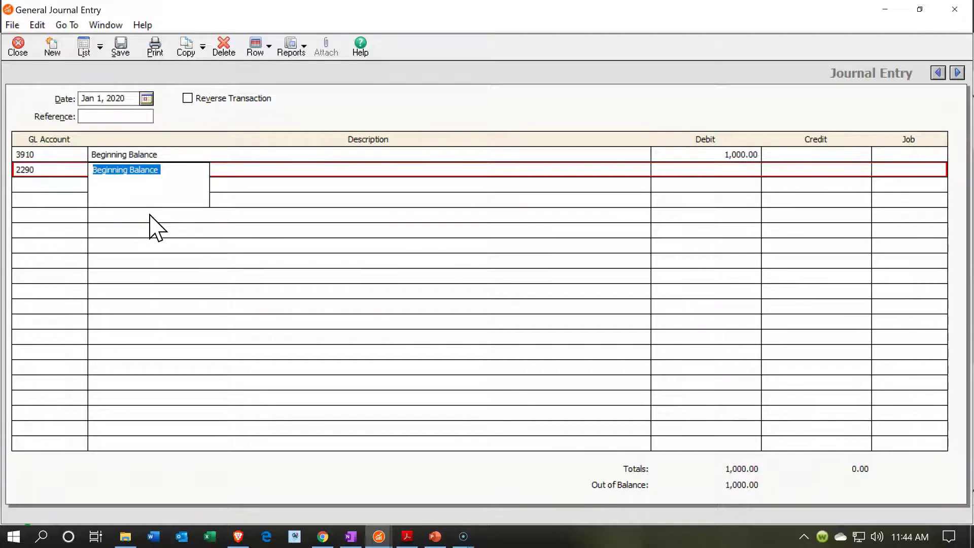
key("Tab")
key("Tab")
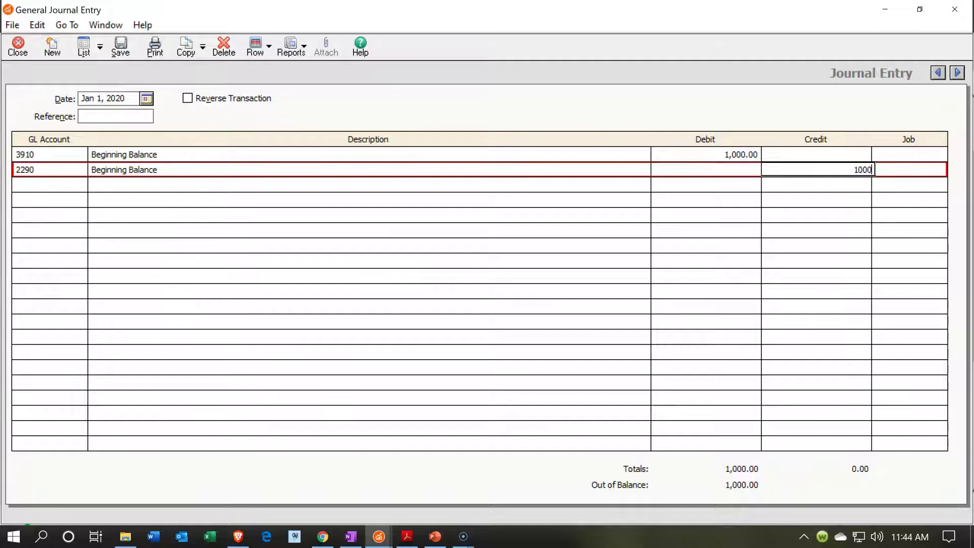
key("Tab")
key("Tab")
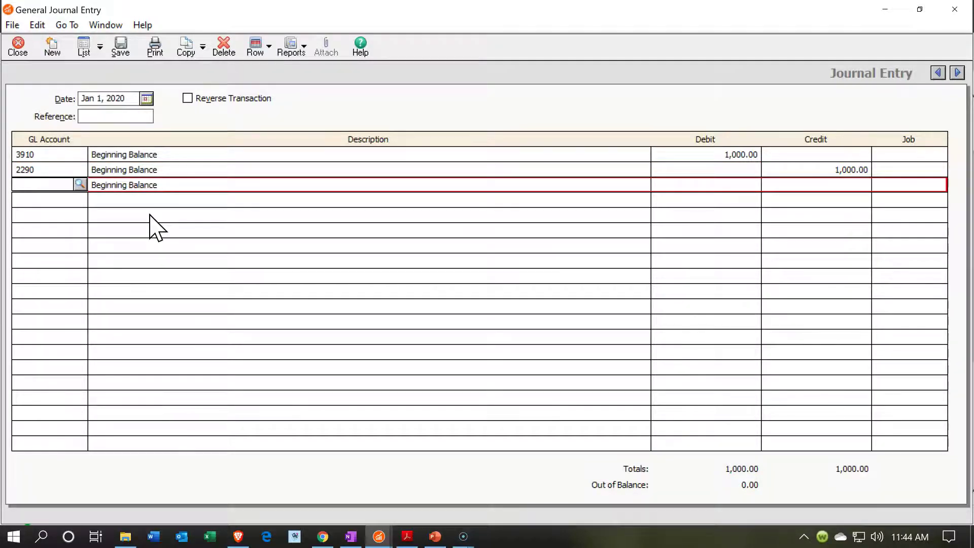
Save the Beginning Balance entry despite the out-of-period warning and close the window
left_click(126, 55)
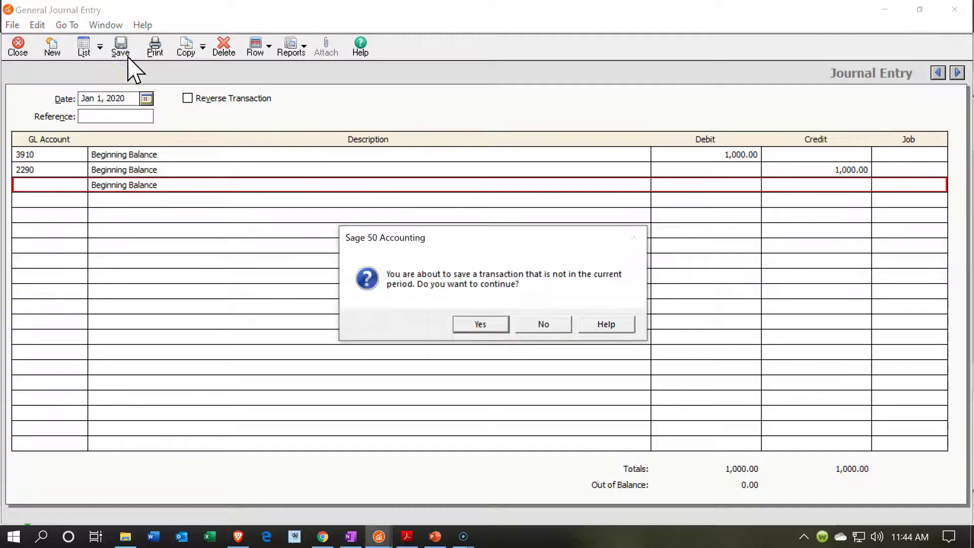
left_click(477, 325)
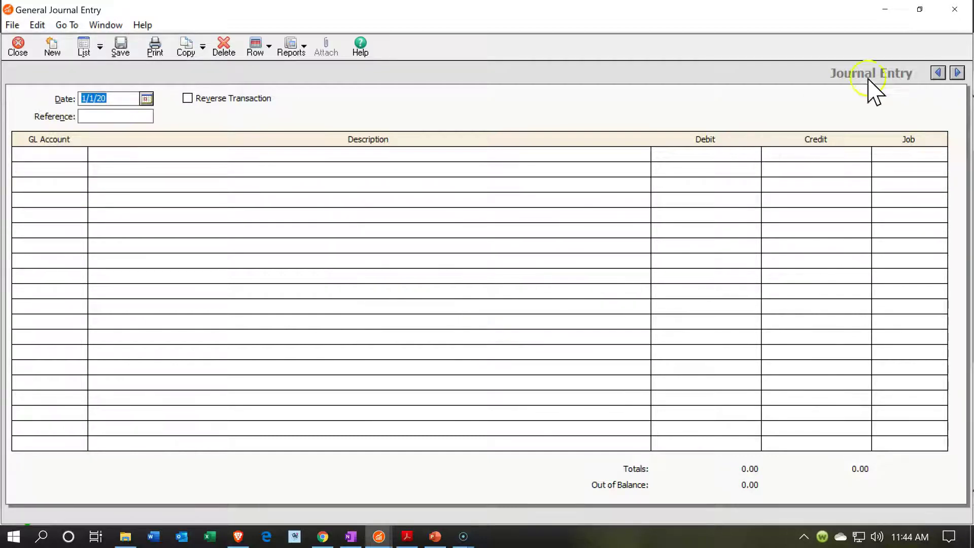
left_click(954, 9)
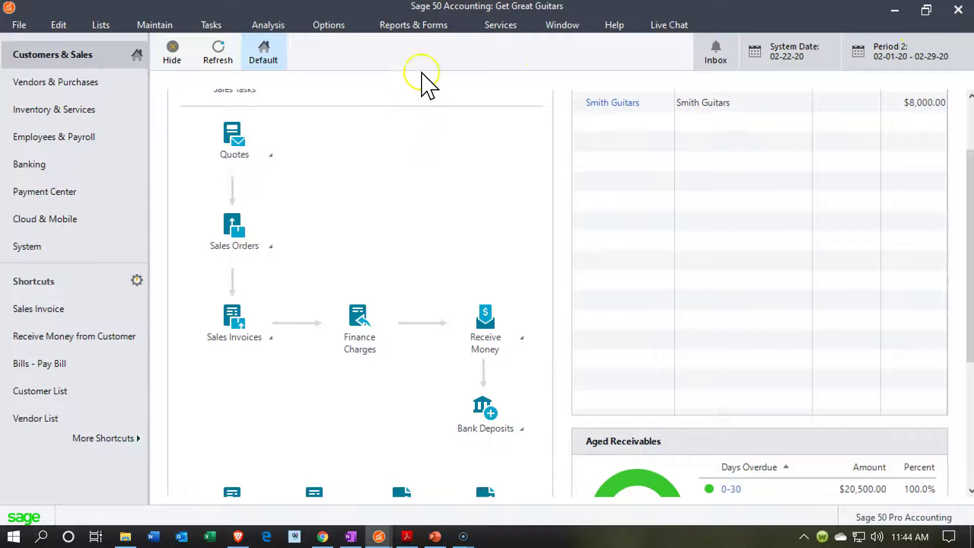
Run the <Standard> Balance Sheet for the range Period 1 to Period 1 (January 31, 2020)
left_click(425, 25)
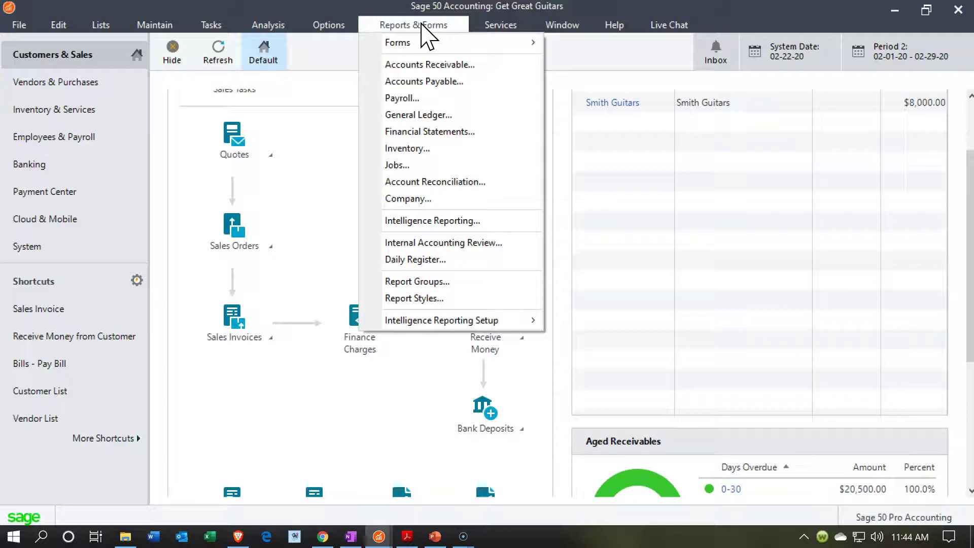
left_click(459, 118)
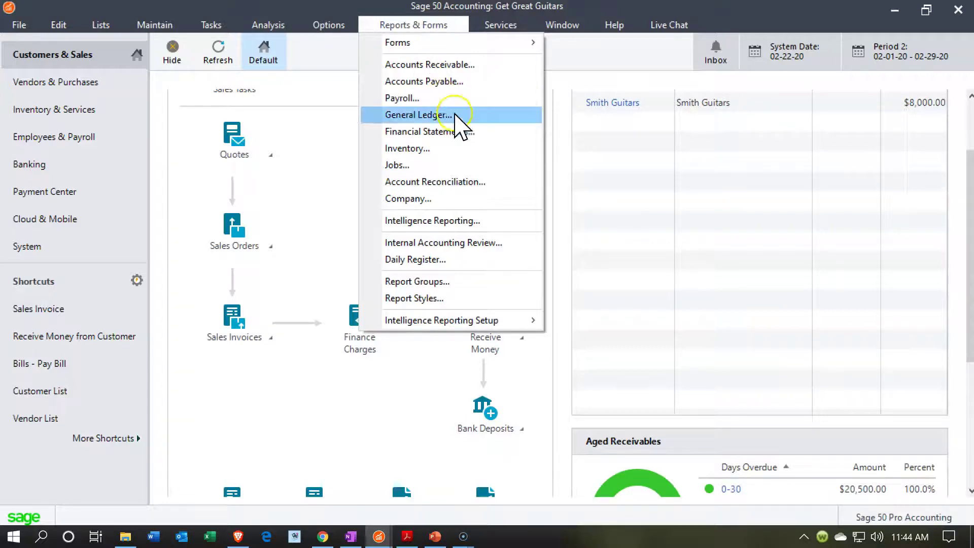
left_click(461, 135)
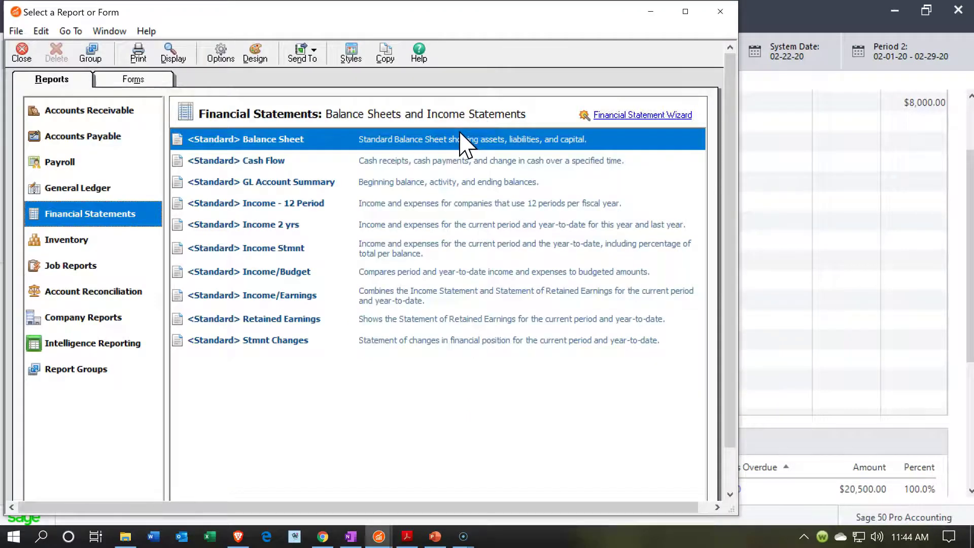
double_click(298, 142)
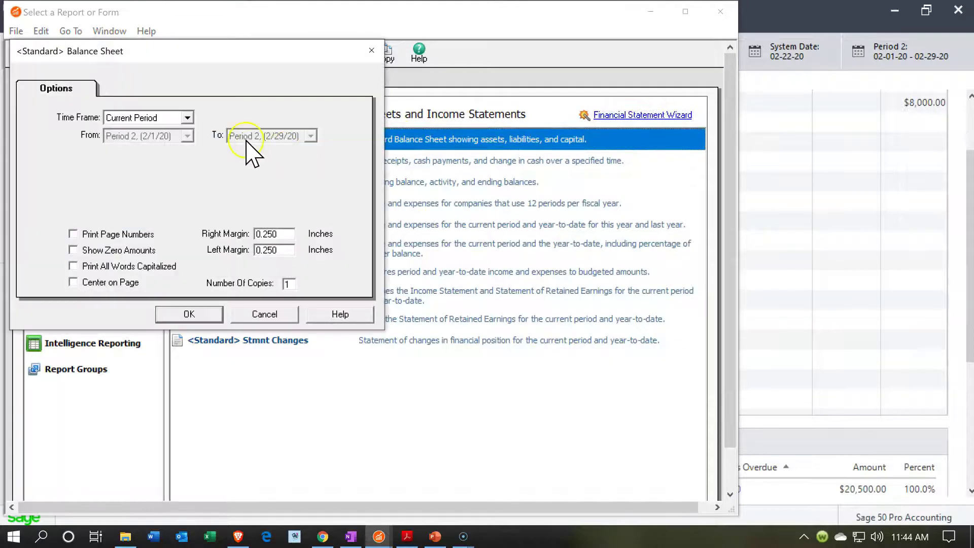
left_click(187, 118)
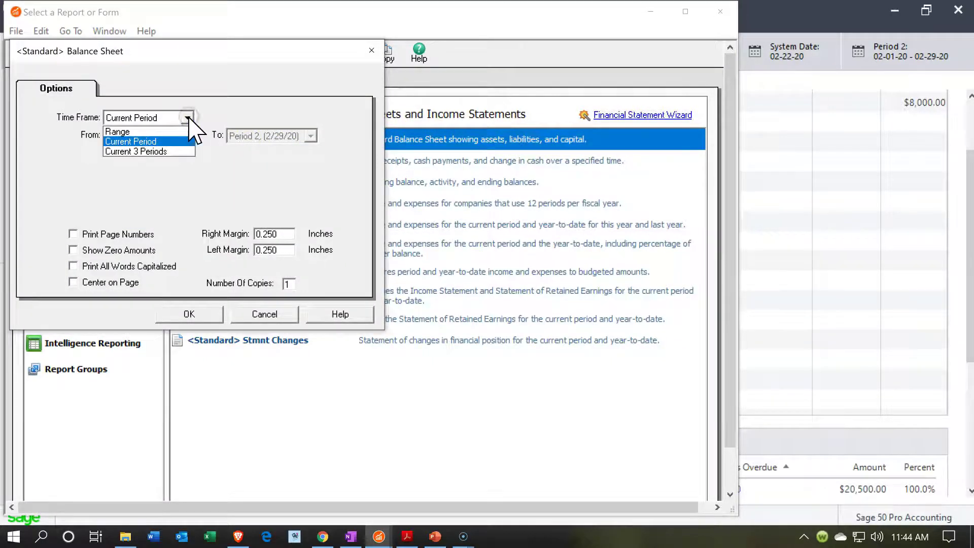
left_click(167, 132)
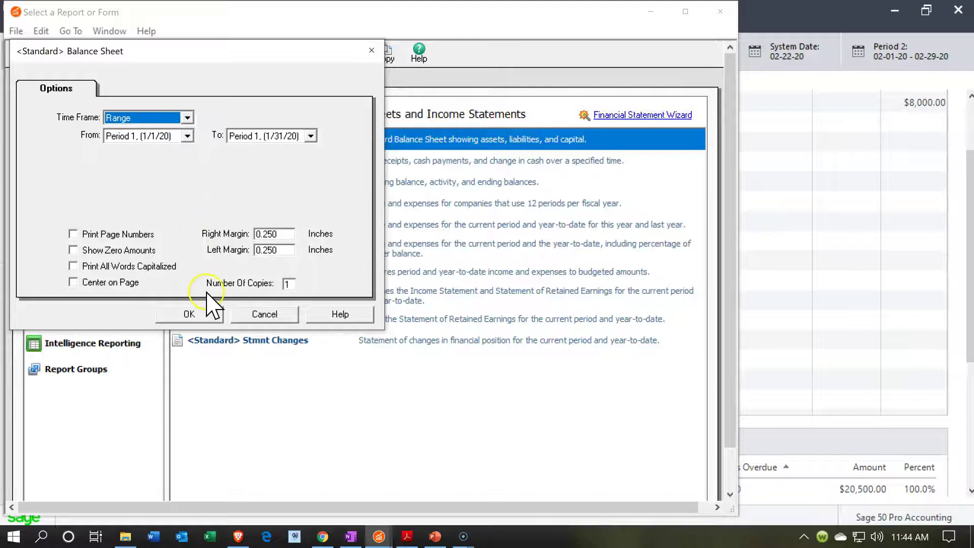
left_click(203, 320)
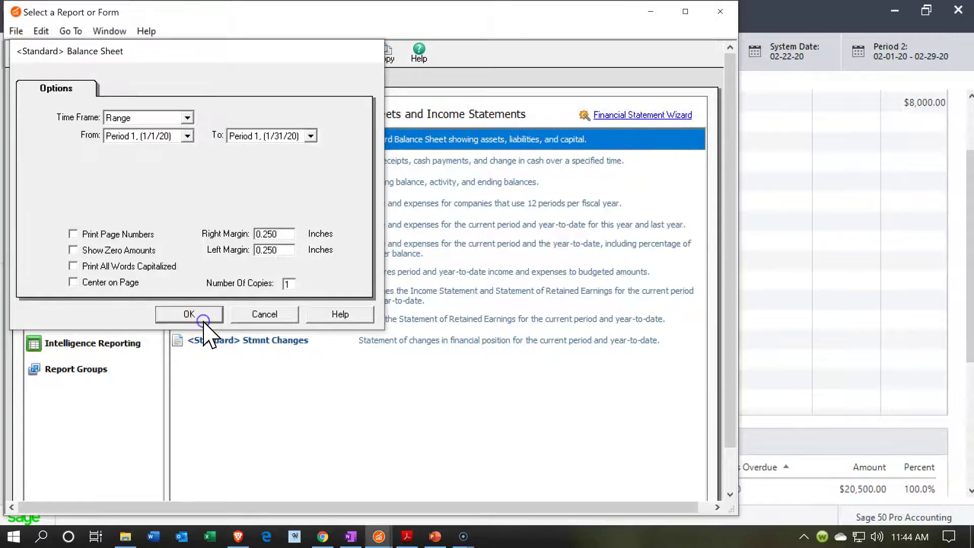
left_click(210, 284)
scroll(210, 285, "down", 5)
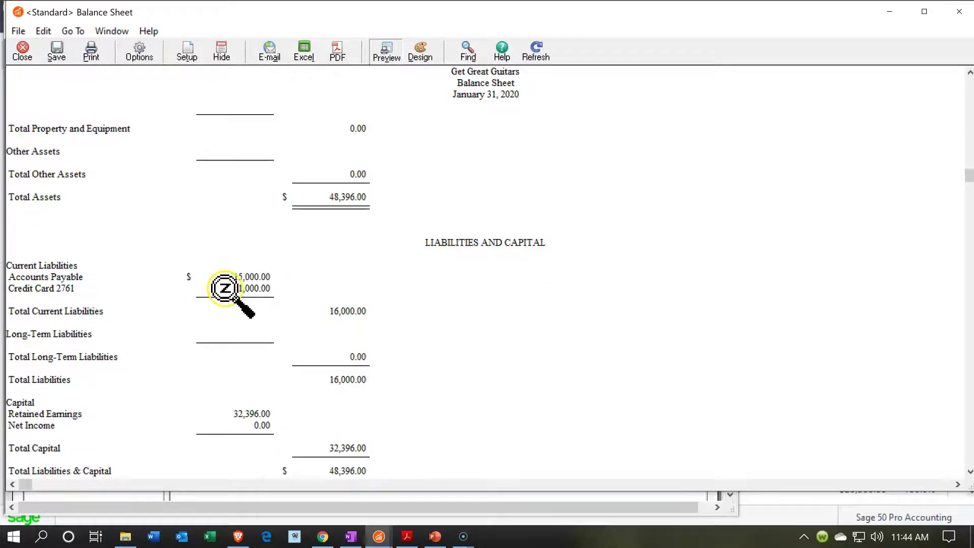
left_click(235, 288)
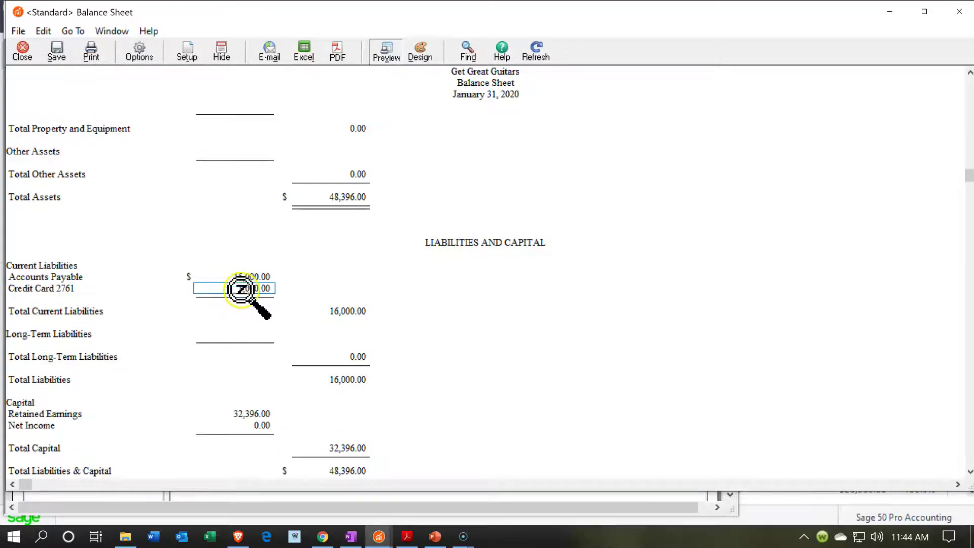
double_click(233, 288)
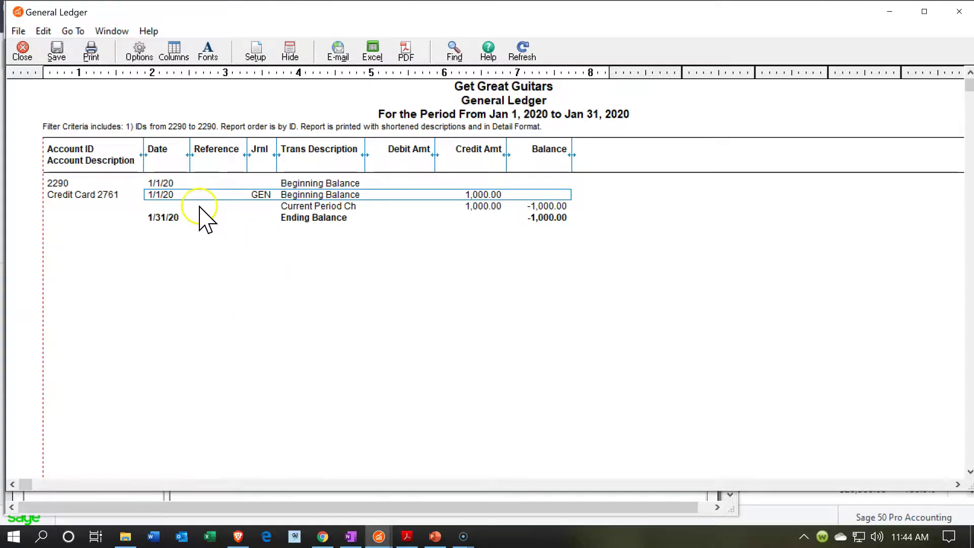
double_click(445, 197)
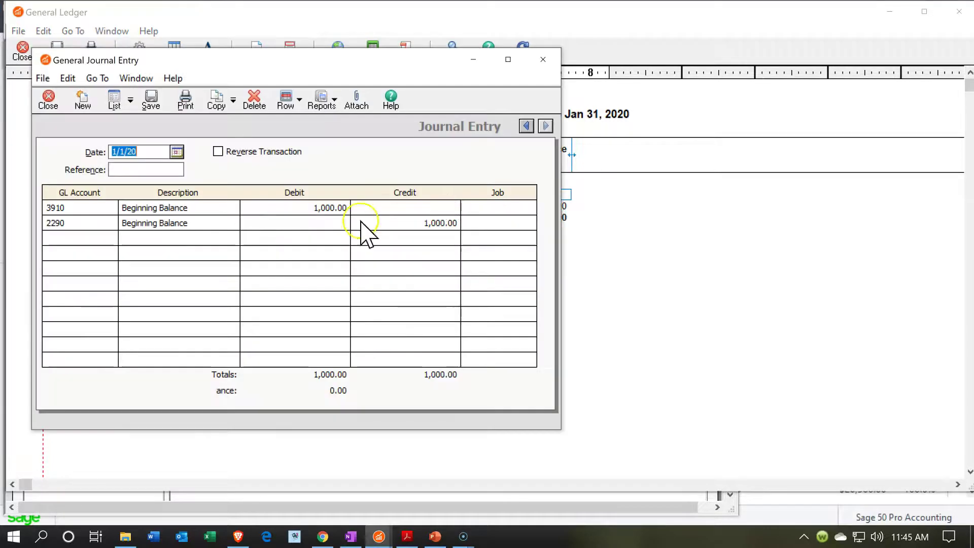
left_click(507, 60)
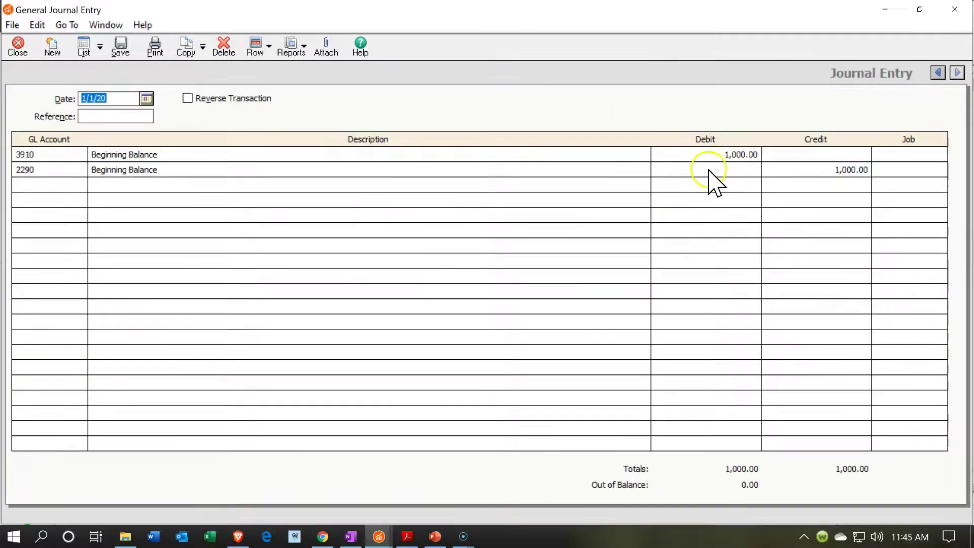
left_click(952, 10)
Trace the balance sheet's Retained Earnings 32,396.00 to account 3910's general ledger detail
left_click(953, 9)
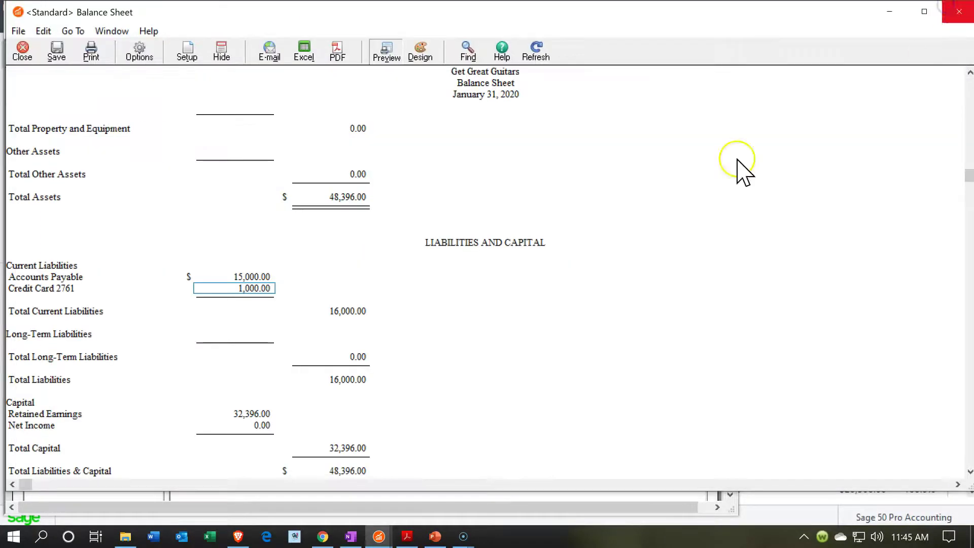
scroll(428, 349, "down", 3)
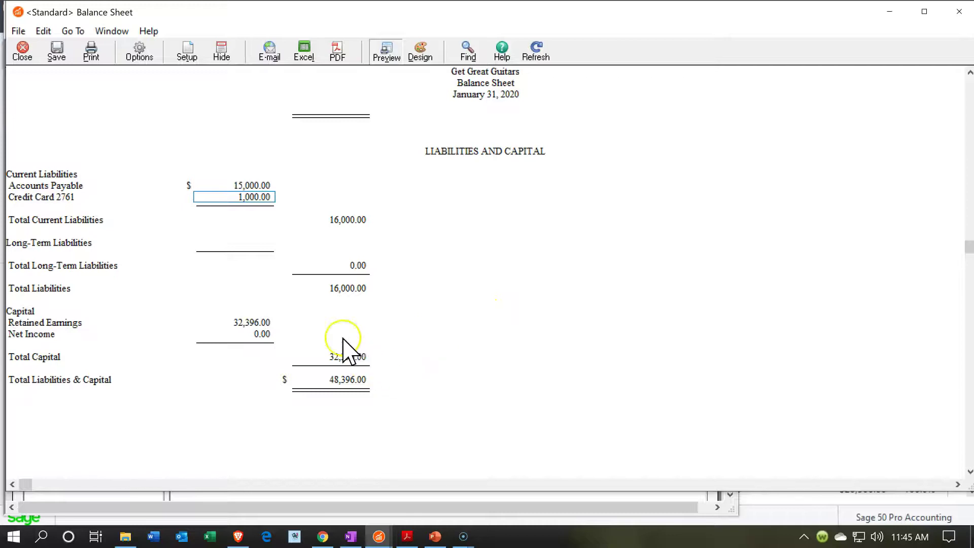
left_click(260, 324)
double_click(260, 323)
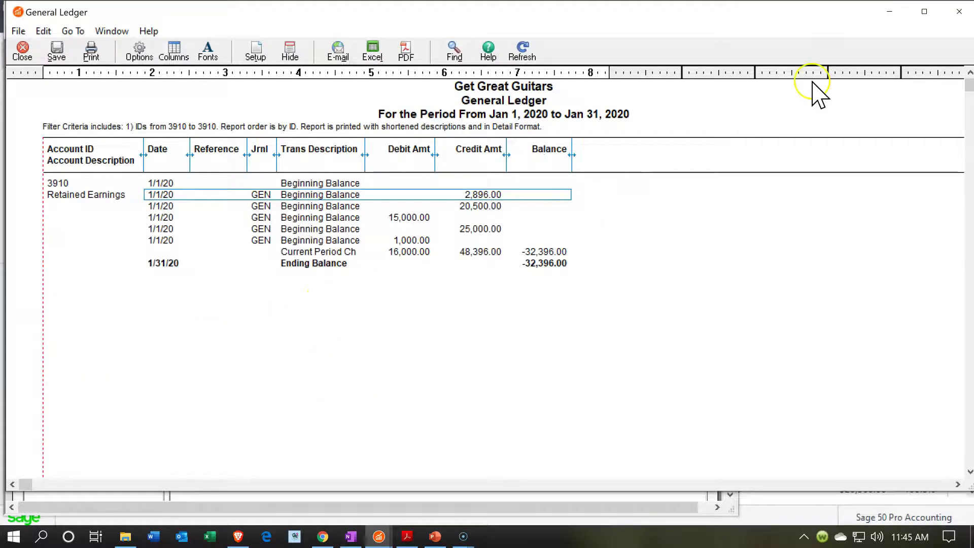
left_click(959, 11)
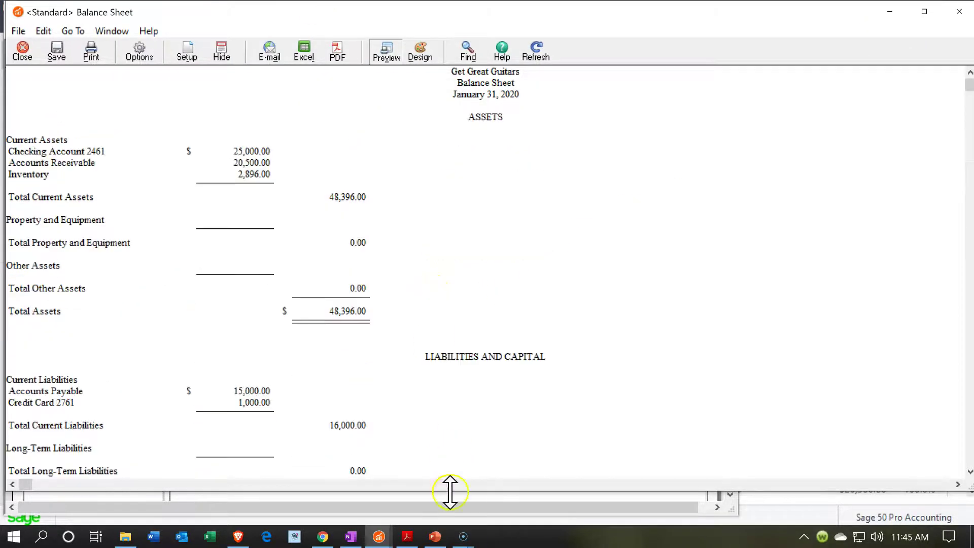
Check Credit Card 2244's 1,000 balance in Beginning Balances 12.31.19.pdf, then return to Sage 50
left_click(409, 537)
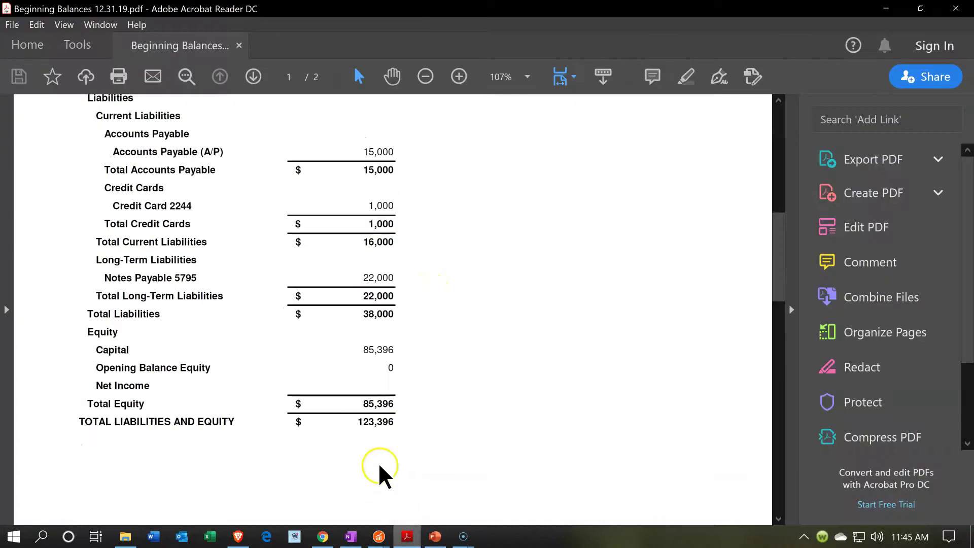
scroll(380, 472, "up", 5)
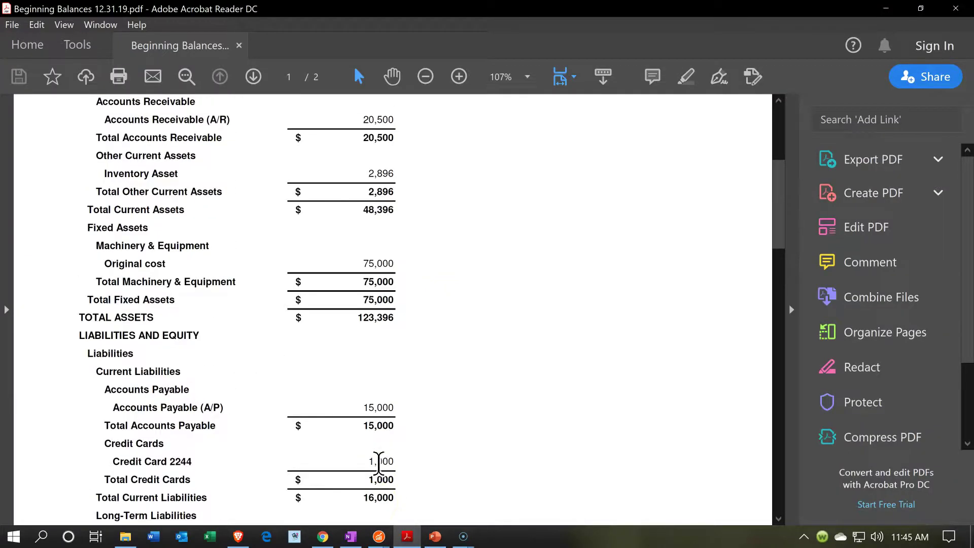
scroll(379, 462, "down", 4)
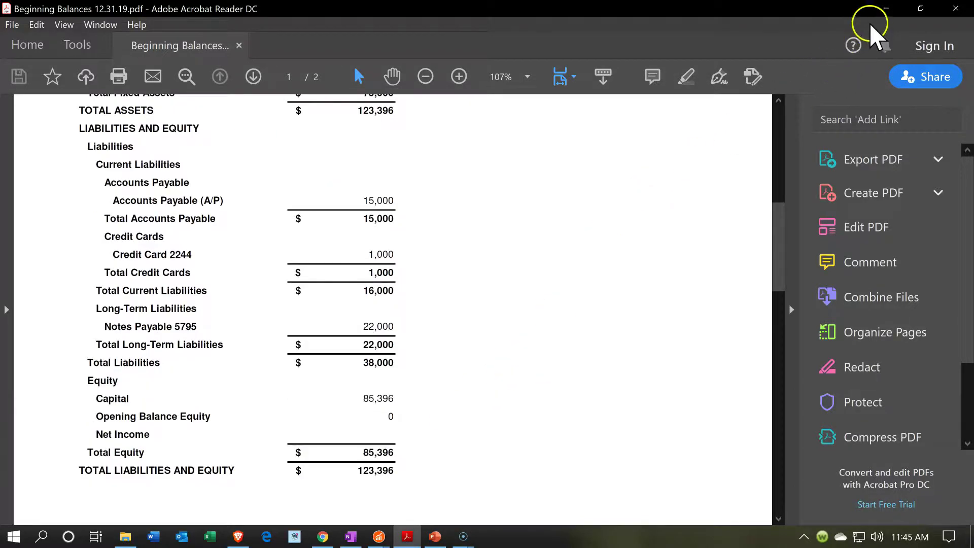
key("alt+Tab")
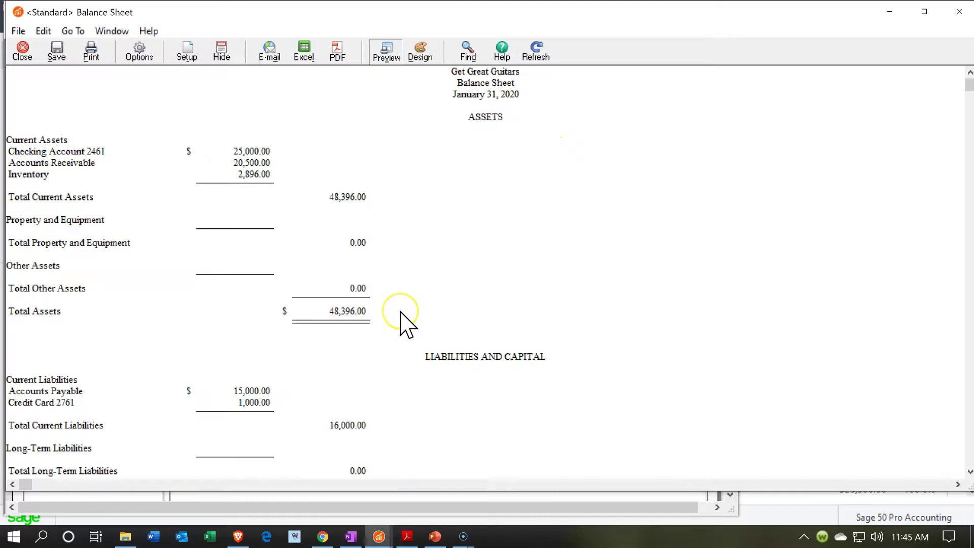